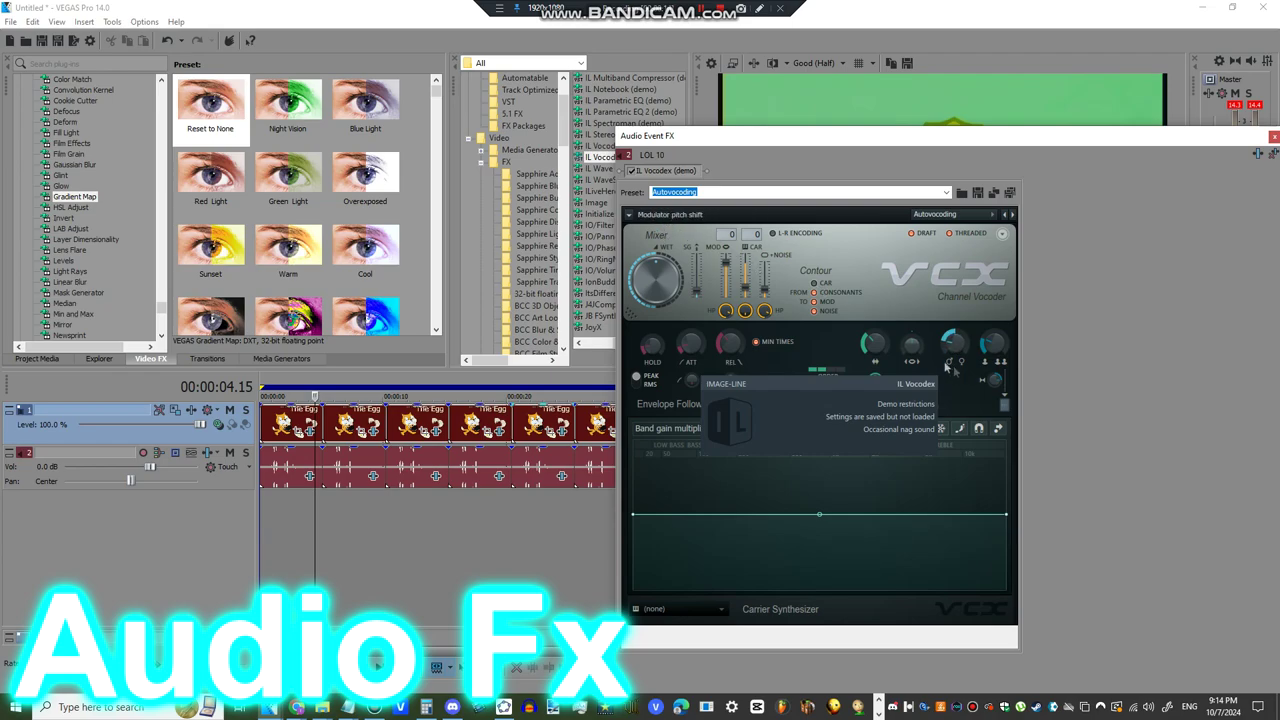
Examine the IL Vocodex settings of the audio events using the Autovocoding, Chord, Clearer and Elderly presets
right_click(956, 344)
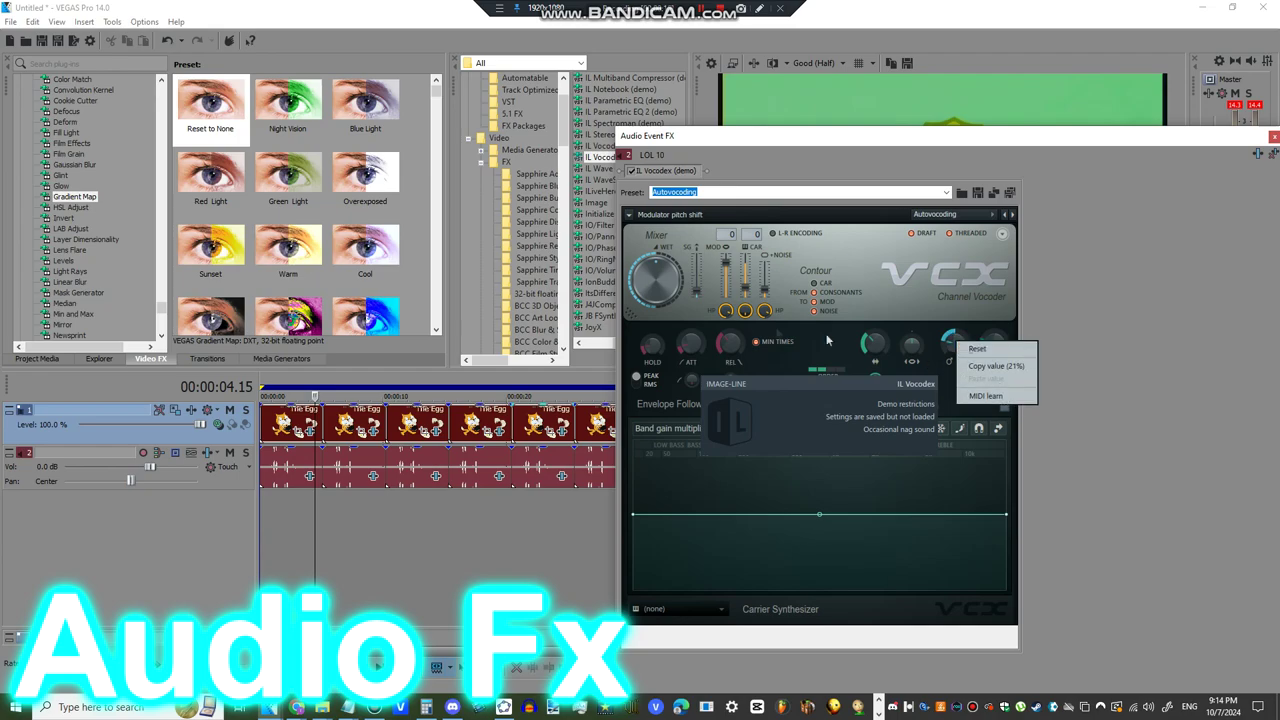
left_click(437, 478)
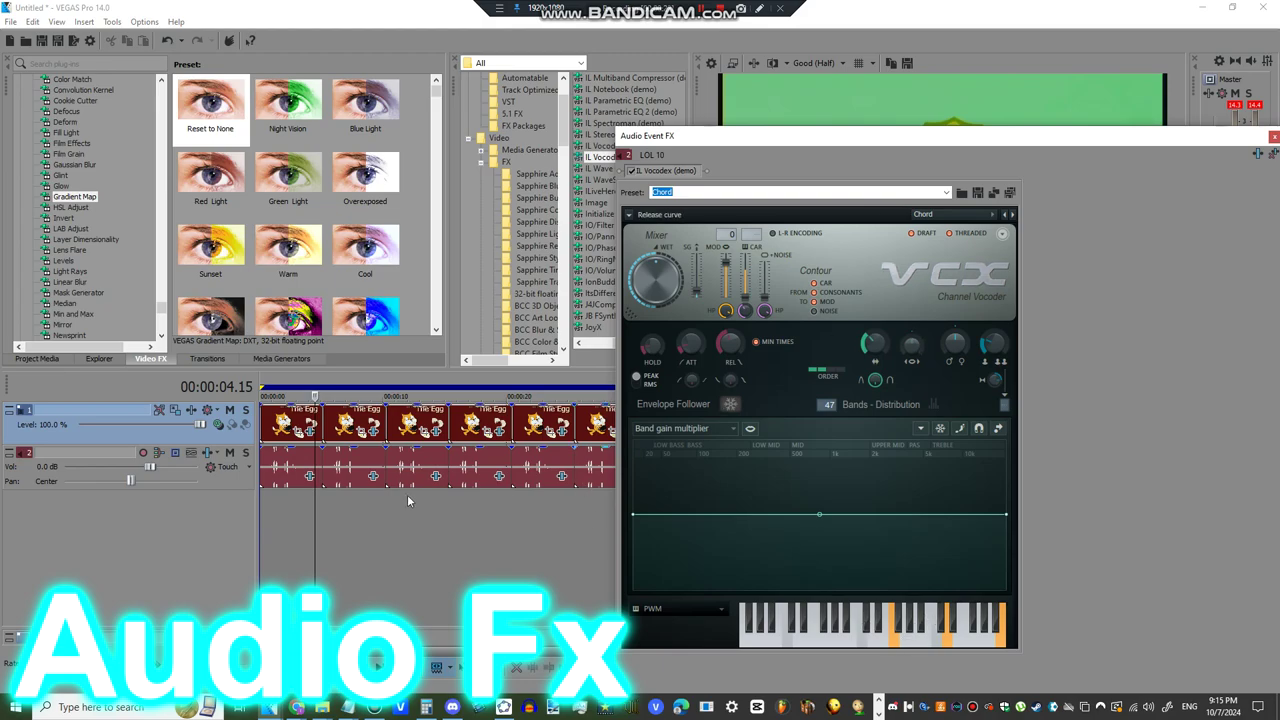
left_click(502, 478)
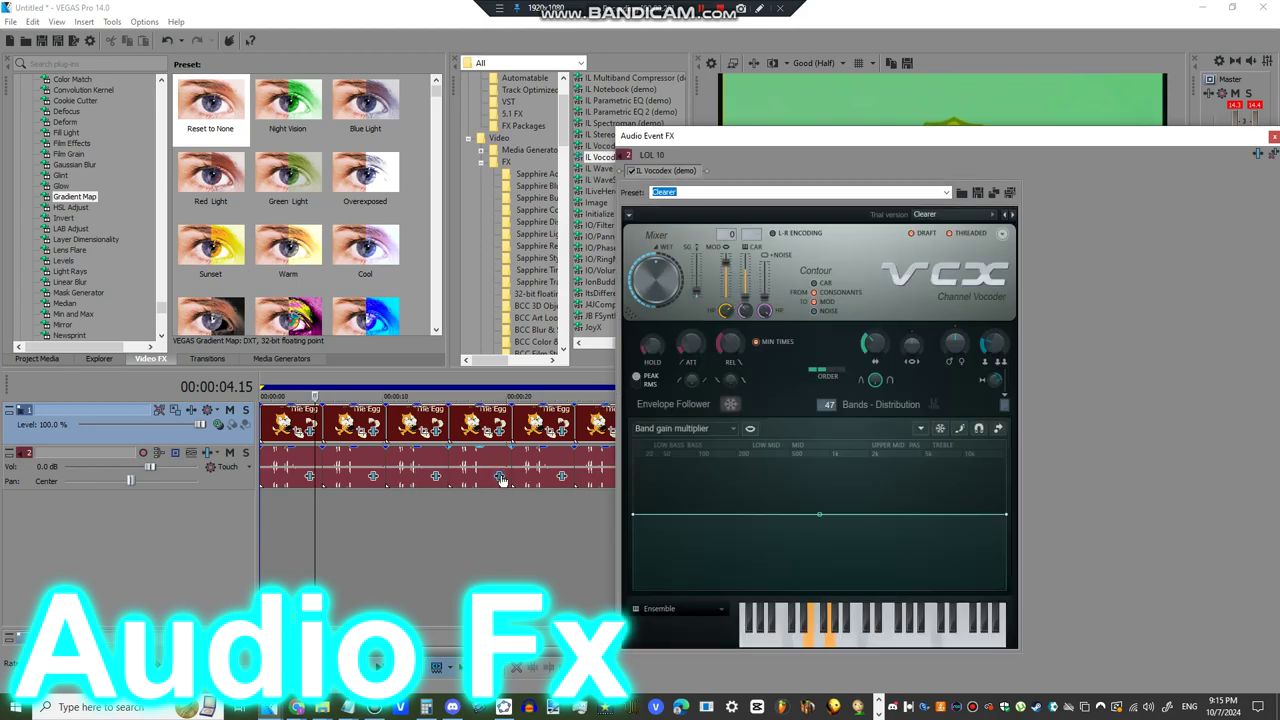
left_click(562, 477)
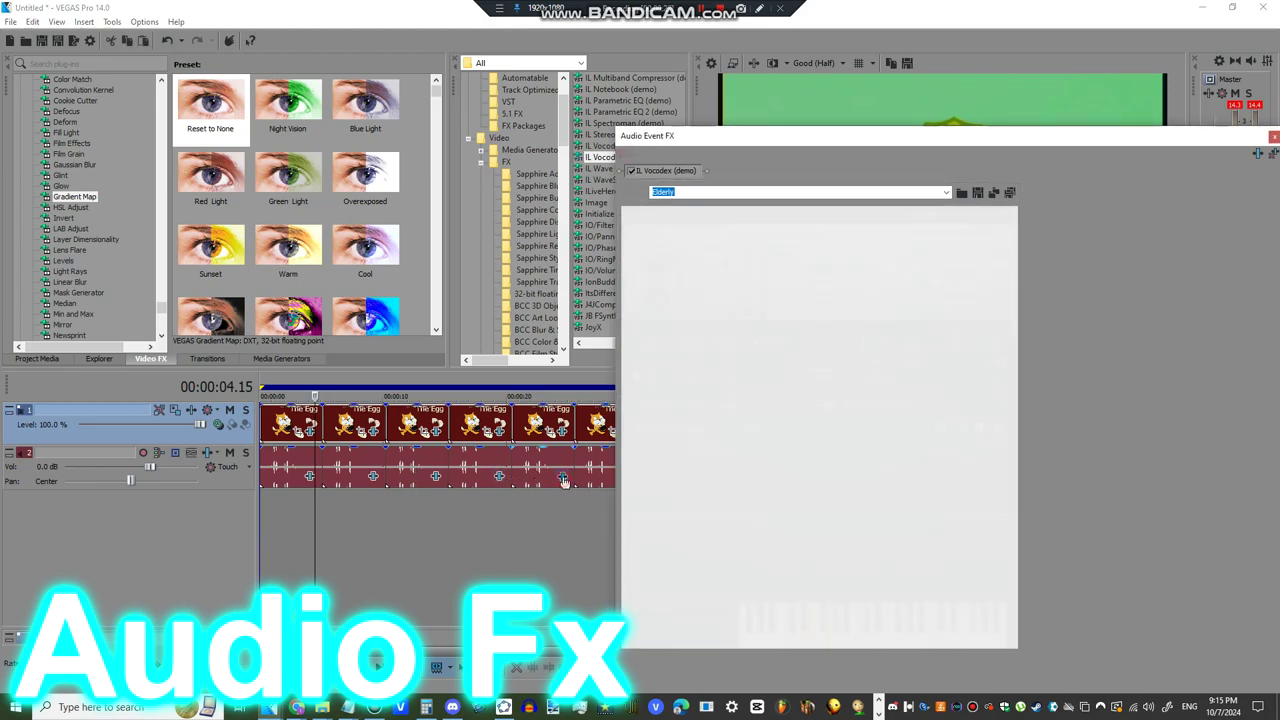
Reposition the Audio Event FX window to uncover the timeline and examine the events using the Clearer and For drums presets
left_click_drag(990, 137, 462, 110)
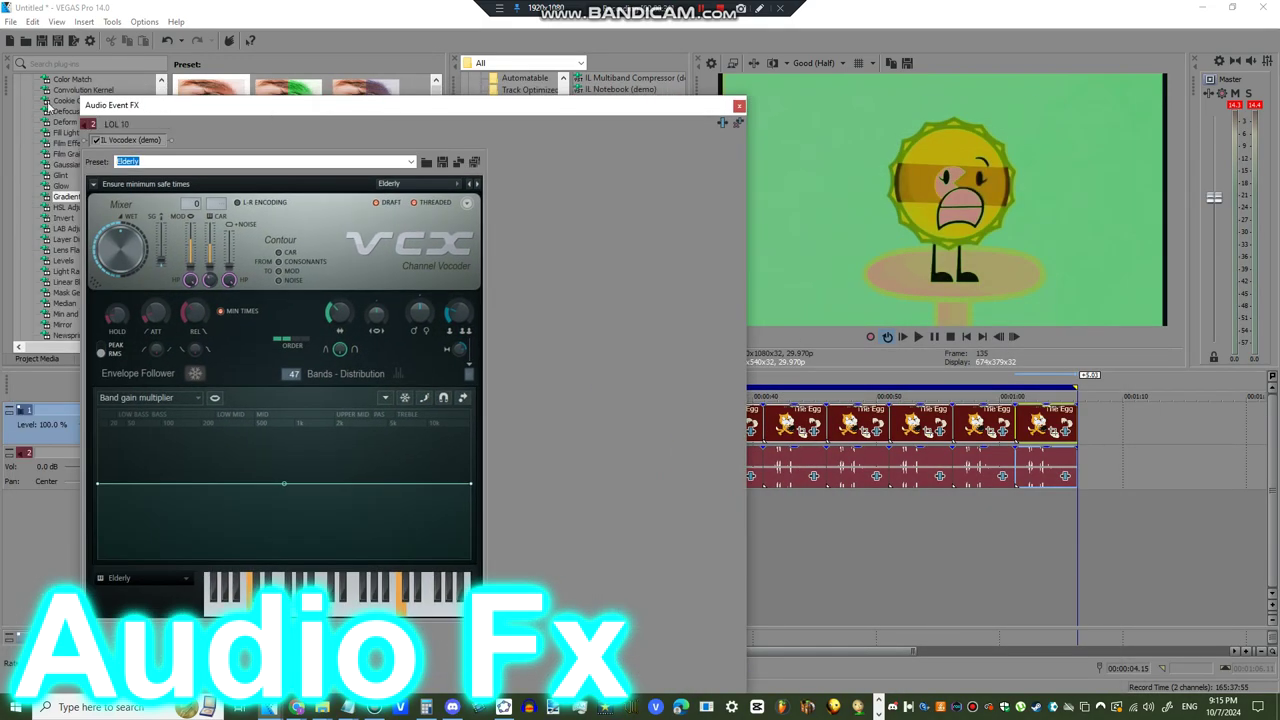
left_click_drag(212, 104, 70, 33)
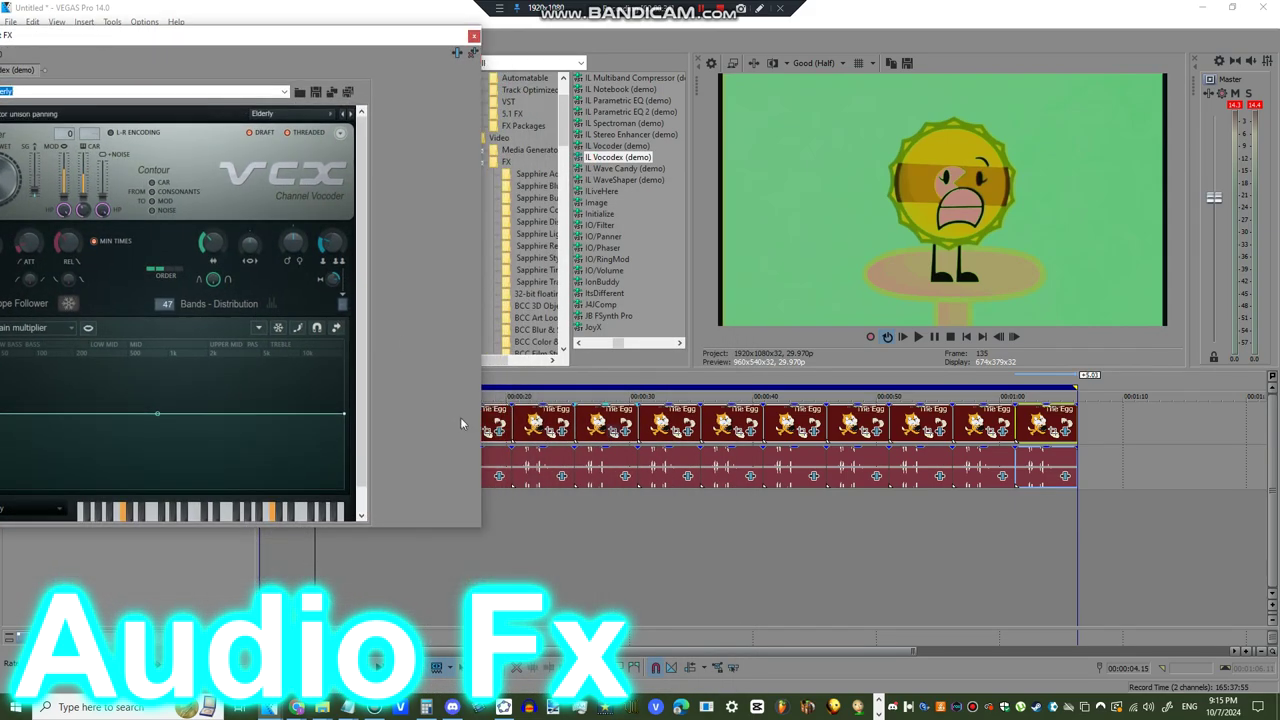
key("Up")
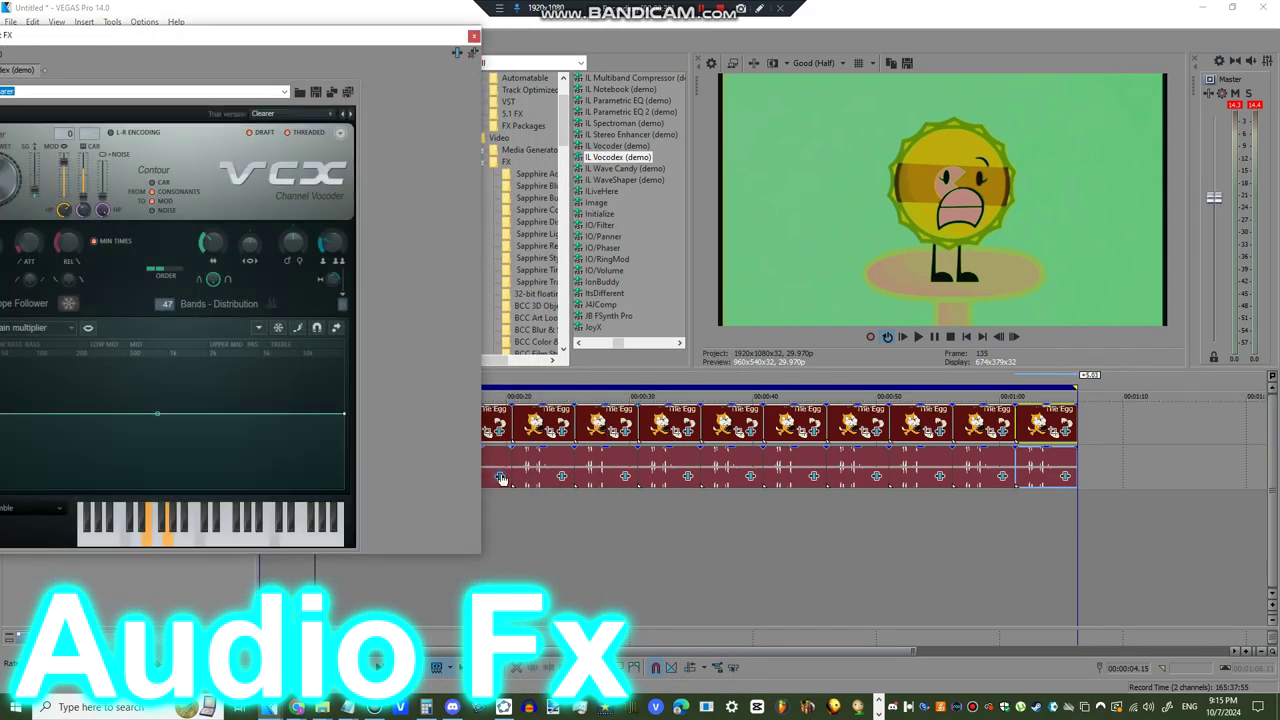
left_click(621, 484)
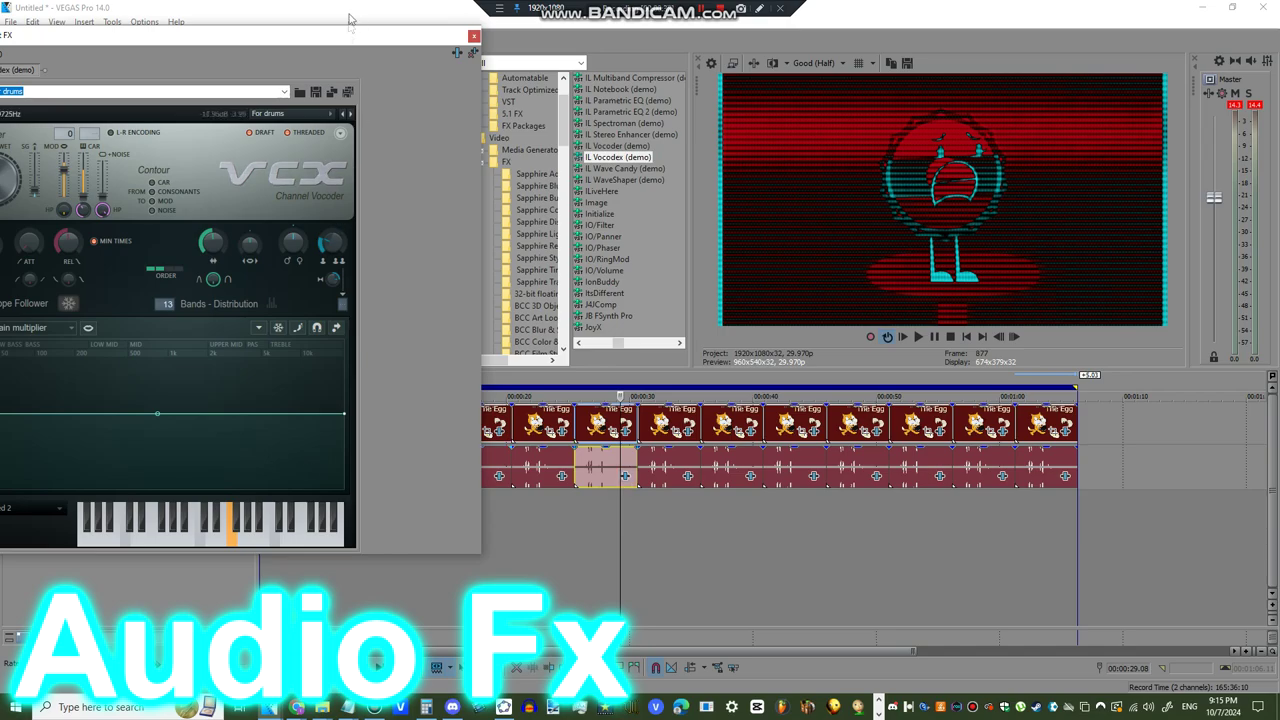
left_click_drag(365, 43, 438, 43)
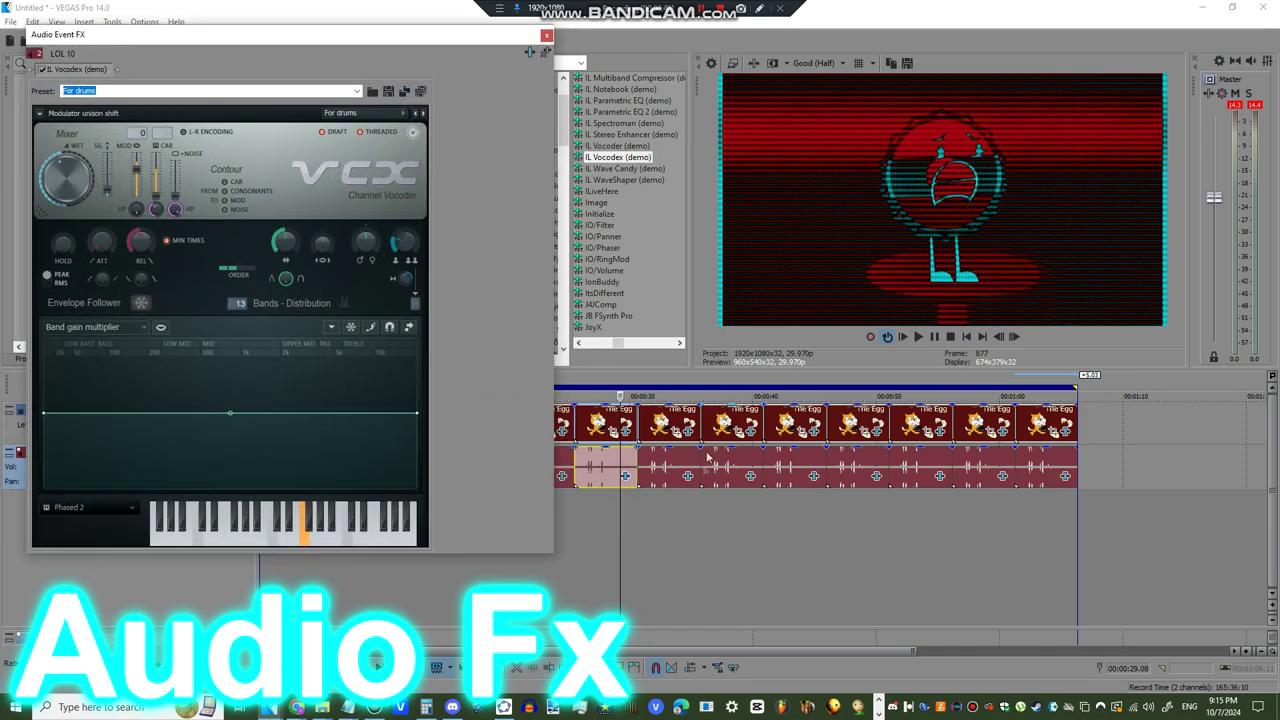
Examine the Vocodex settings of the For drums 2 and Group events, including Group's modulator pitch shift
key("Down")
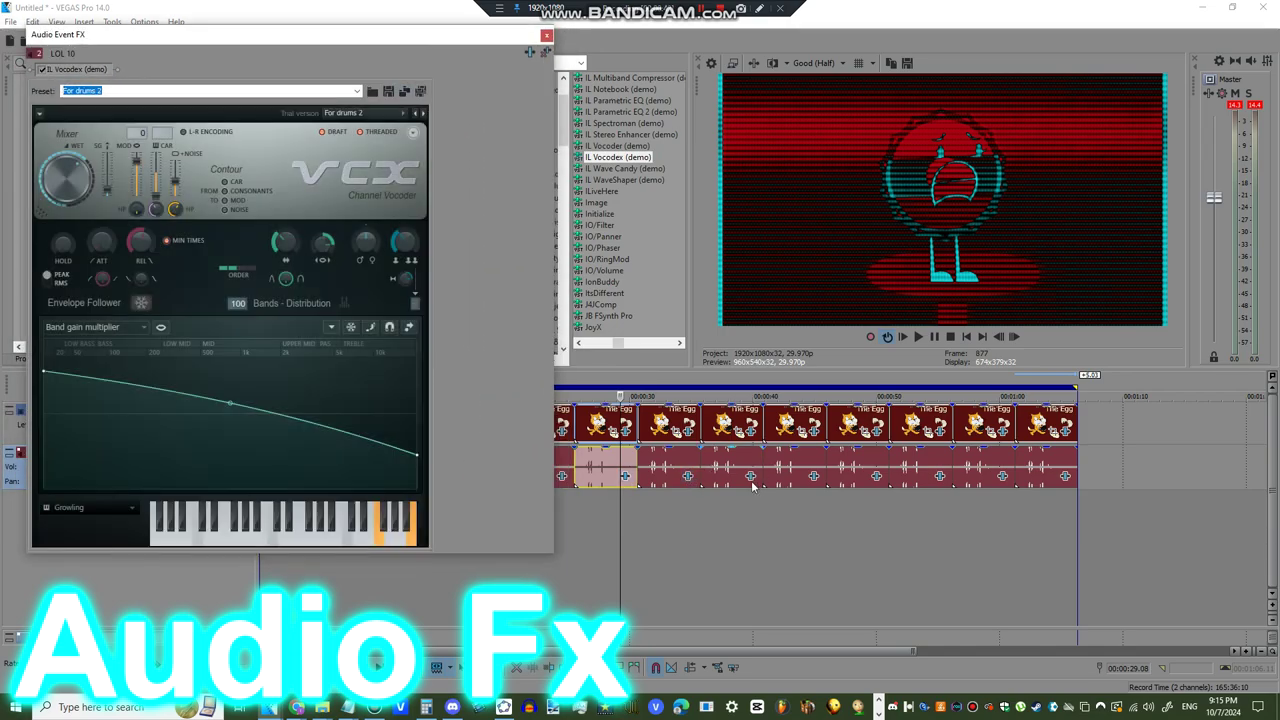
key("Down")
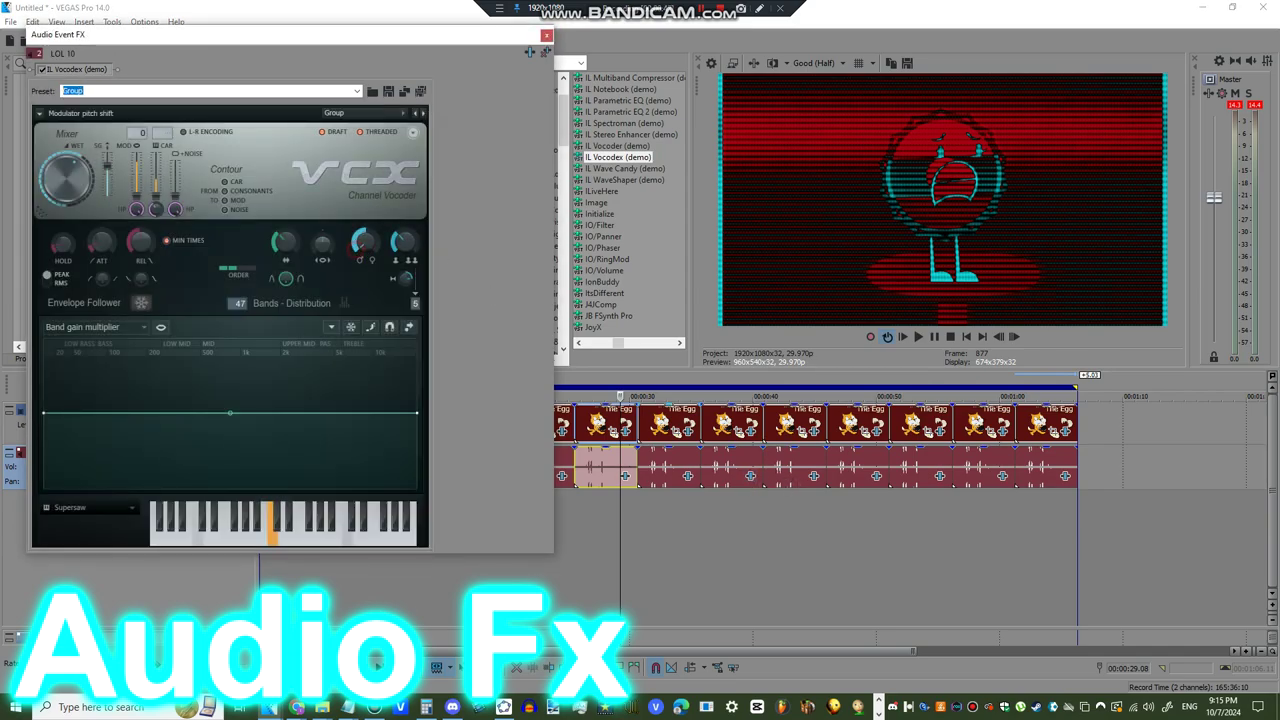
right_click(360, 246)
left_click(360, 244)
key("Down")
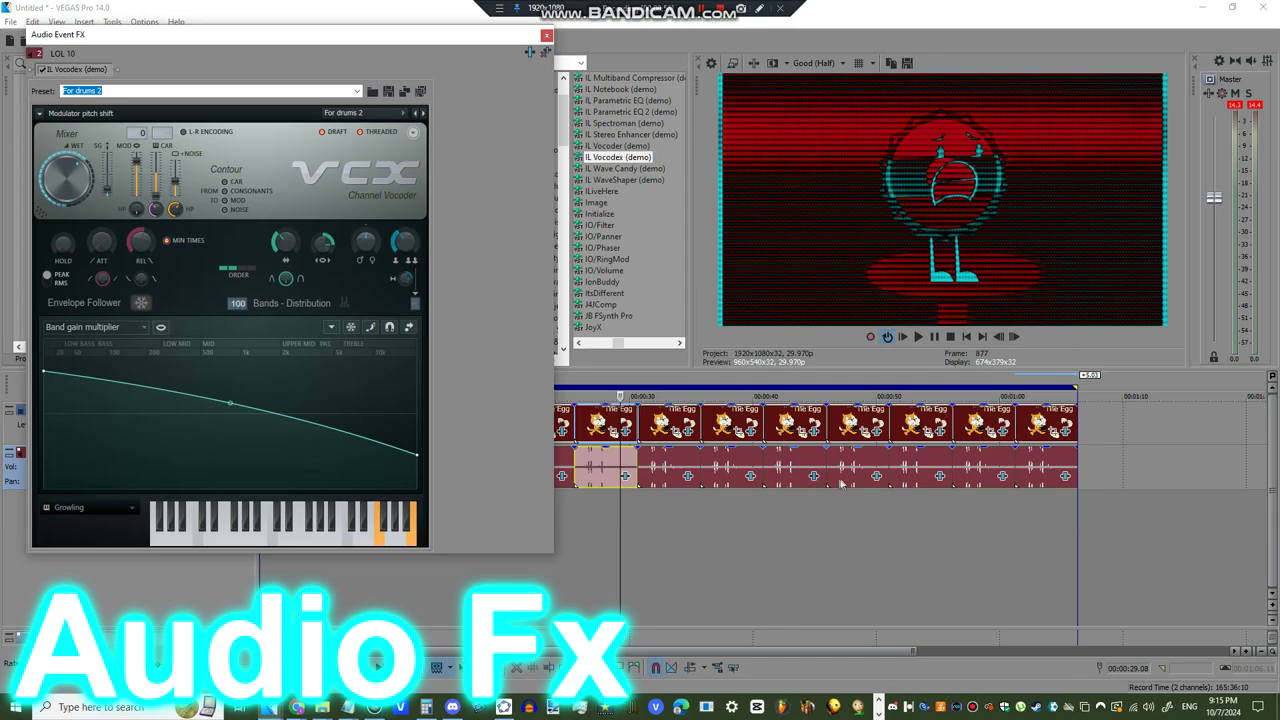
Examine the Vocodex settings of the audio events using the Helium, Old school and Power presets
key("Down")
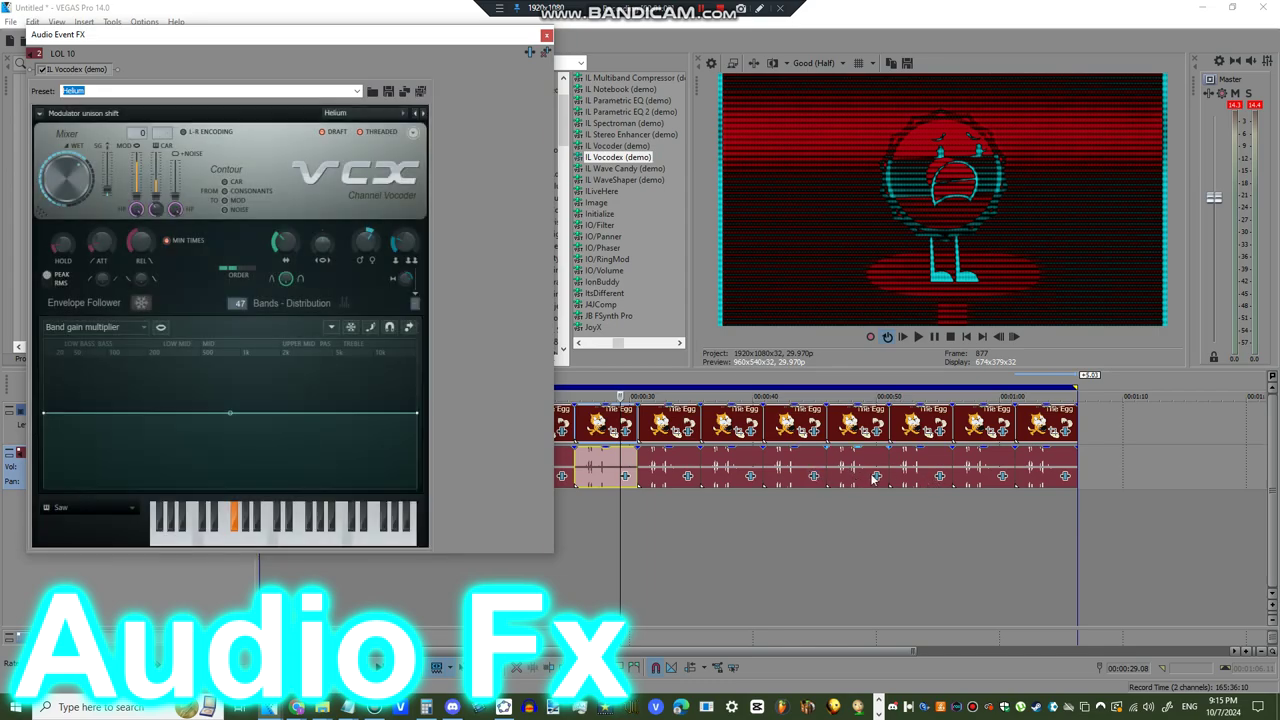
left_click_drag(372, 242, 364, 245)
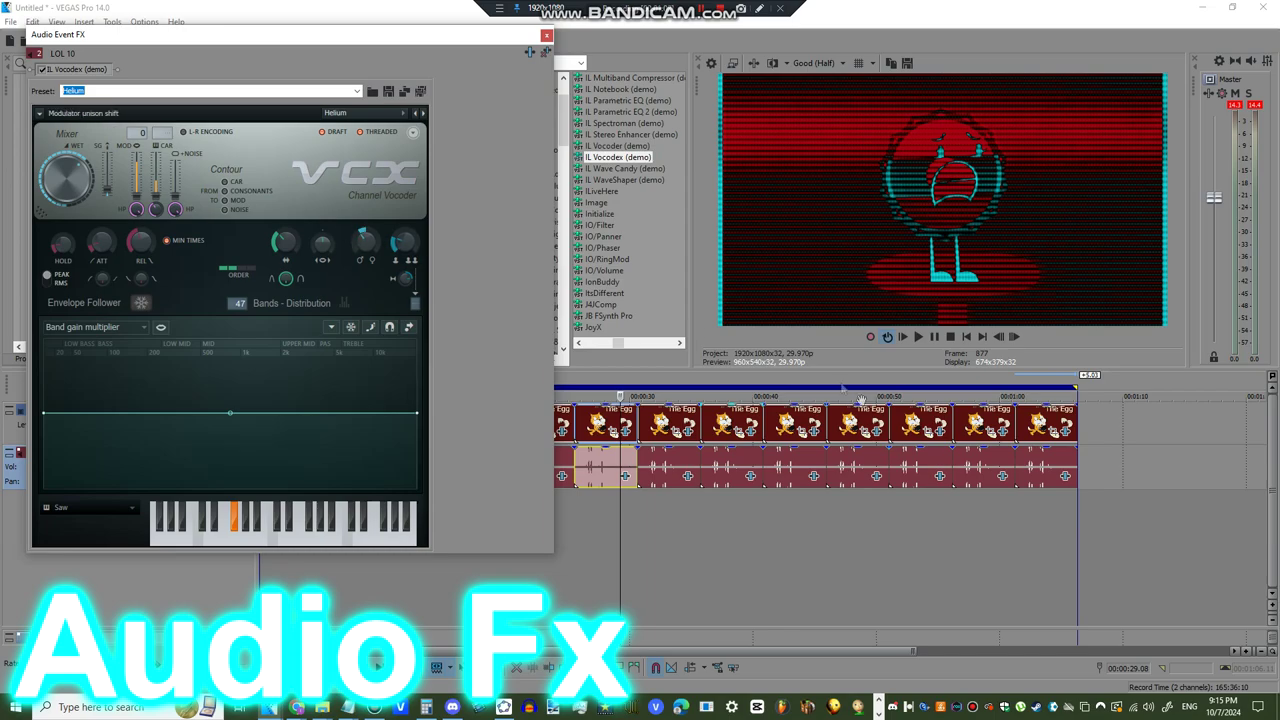
key("Down")
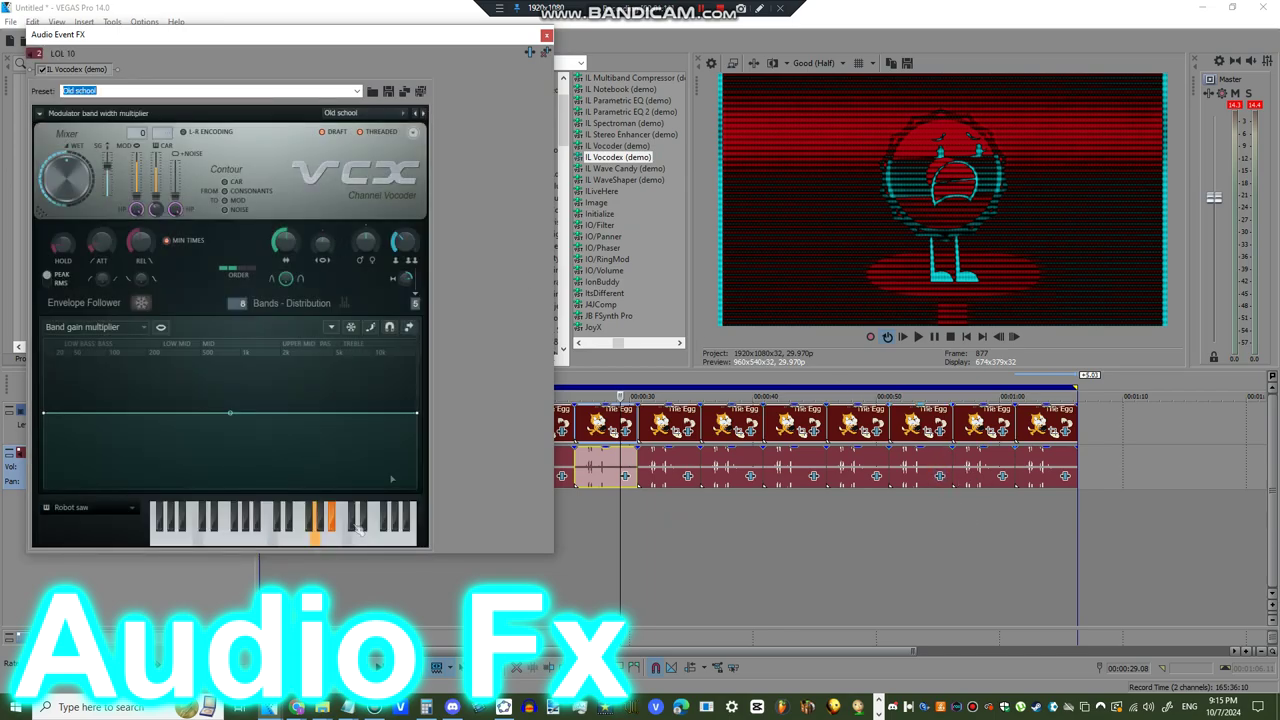
key("Down")
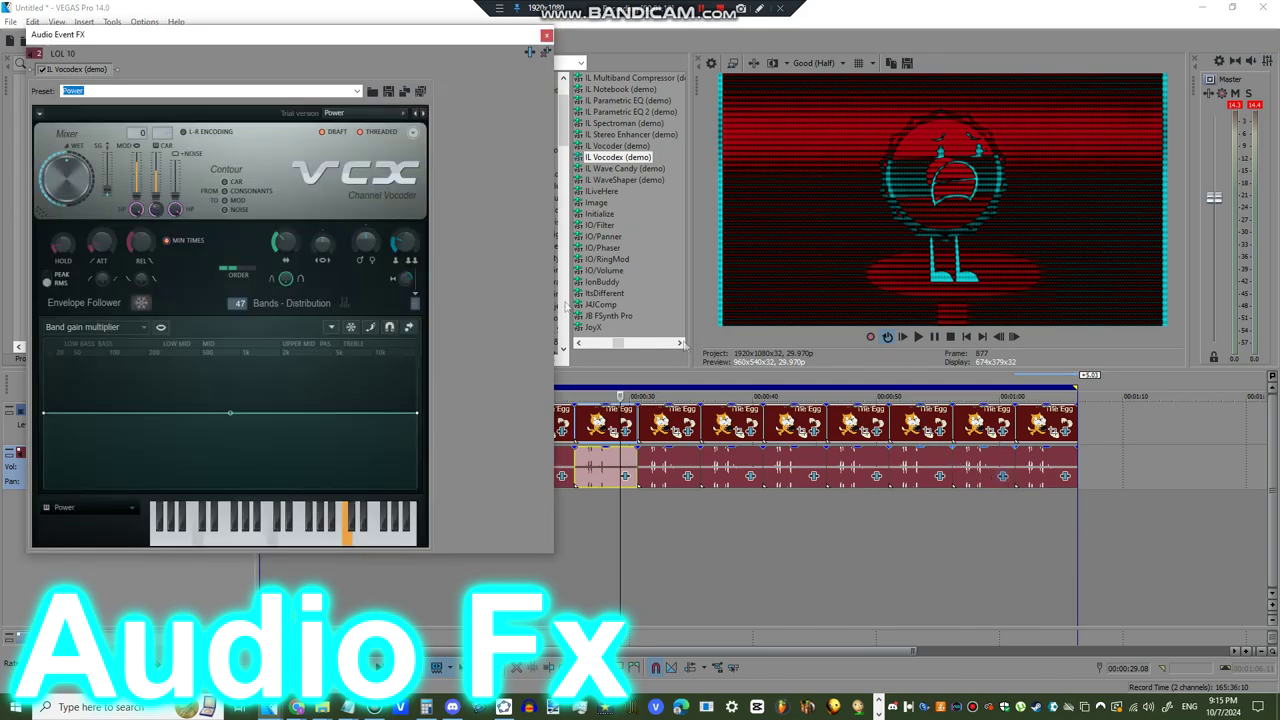
key("Down")
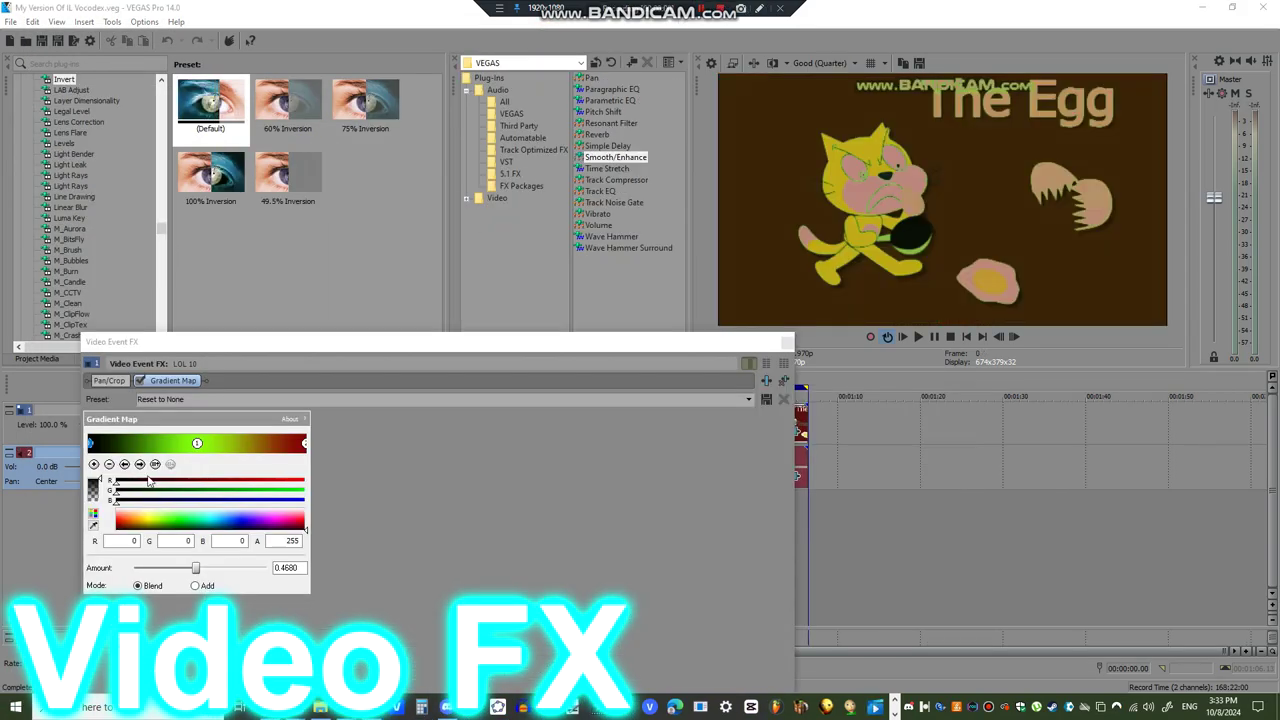
Step through the Gradient Map colour stops of the video event using the Reset to None preset and close its effects
left_click(140, 465)
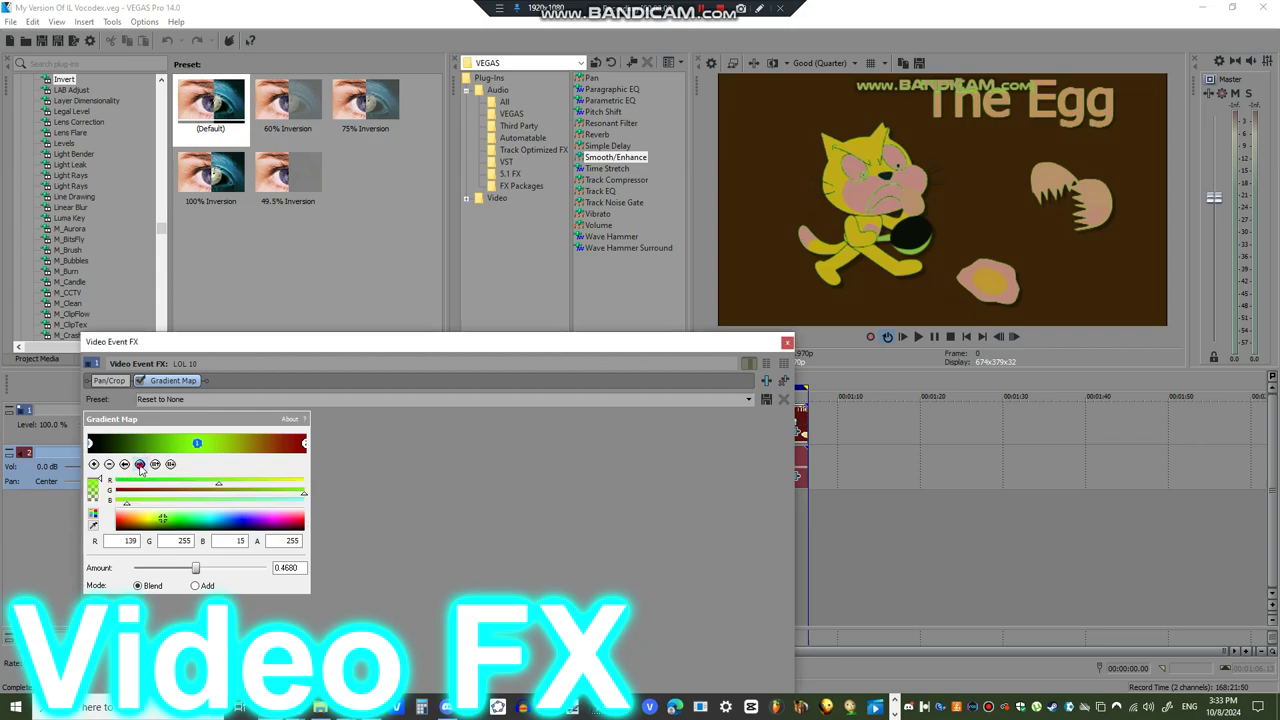
left_click(140, 465)
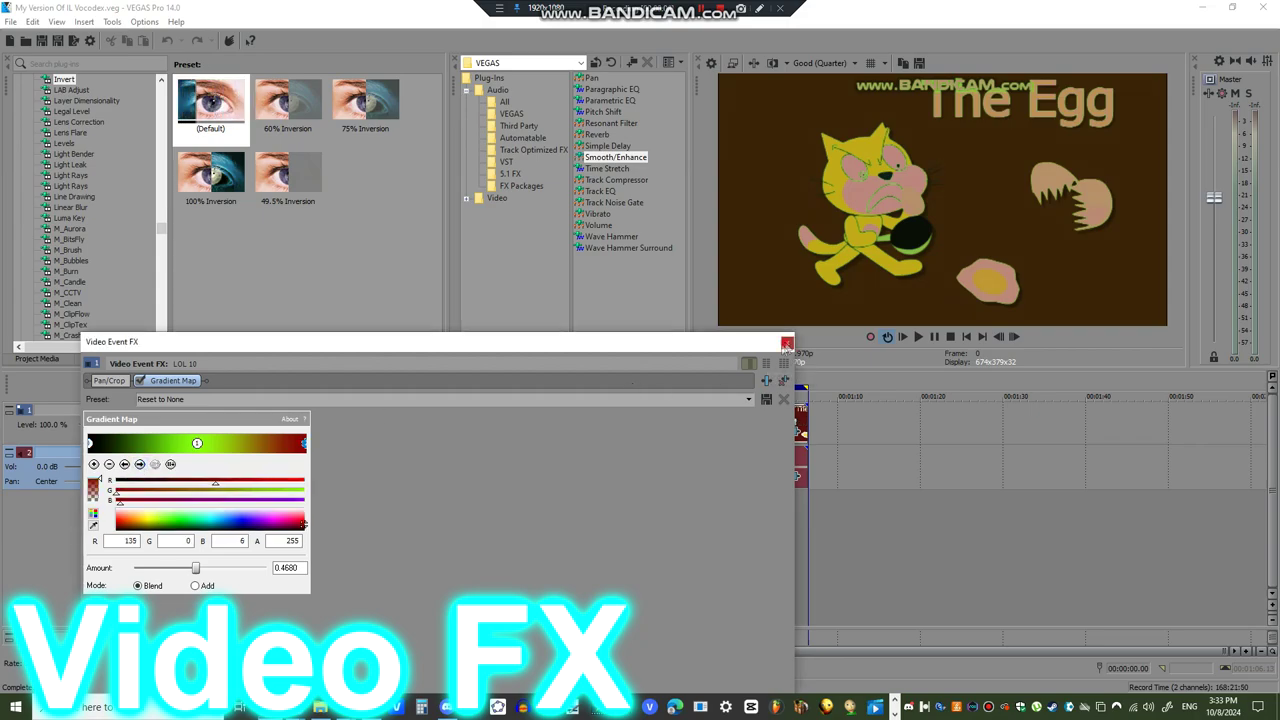
left_click(787, 343)
Examine the RGB values of each Gradient Map colour stop in the Autovocoding video event, closing its effects when done
left_click(334, 437)
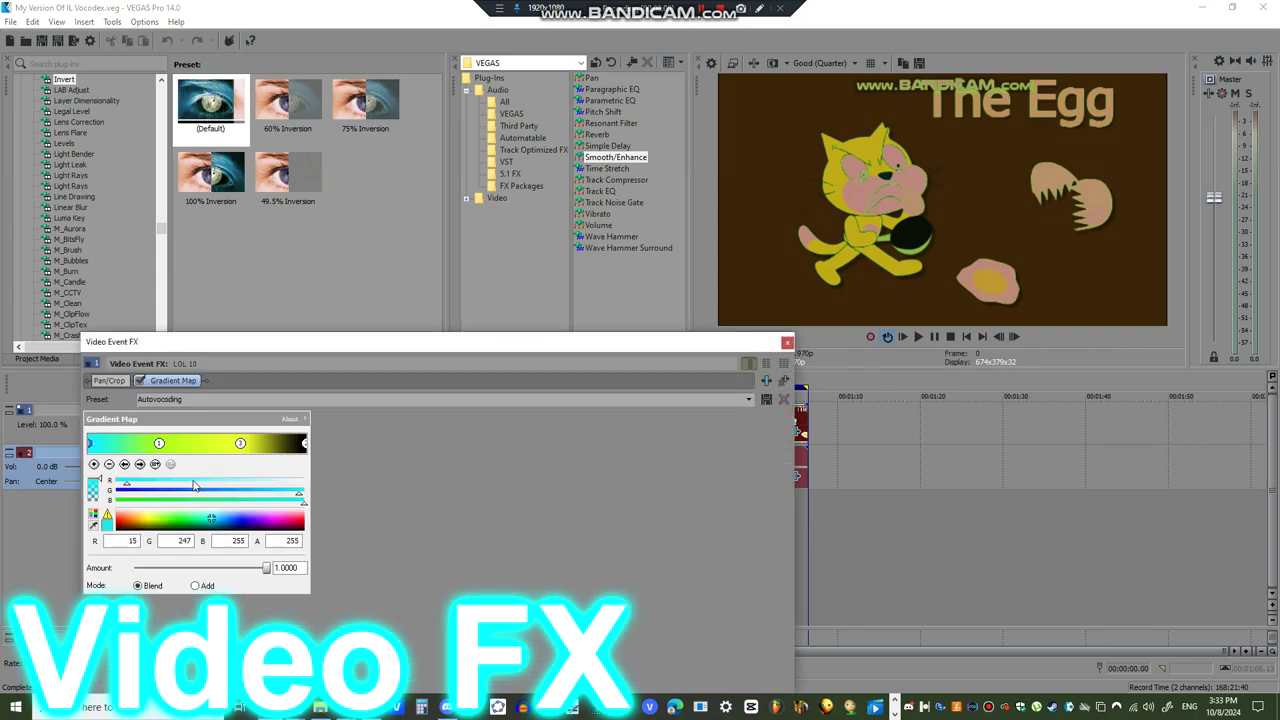
left_click(139, 466)
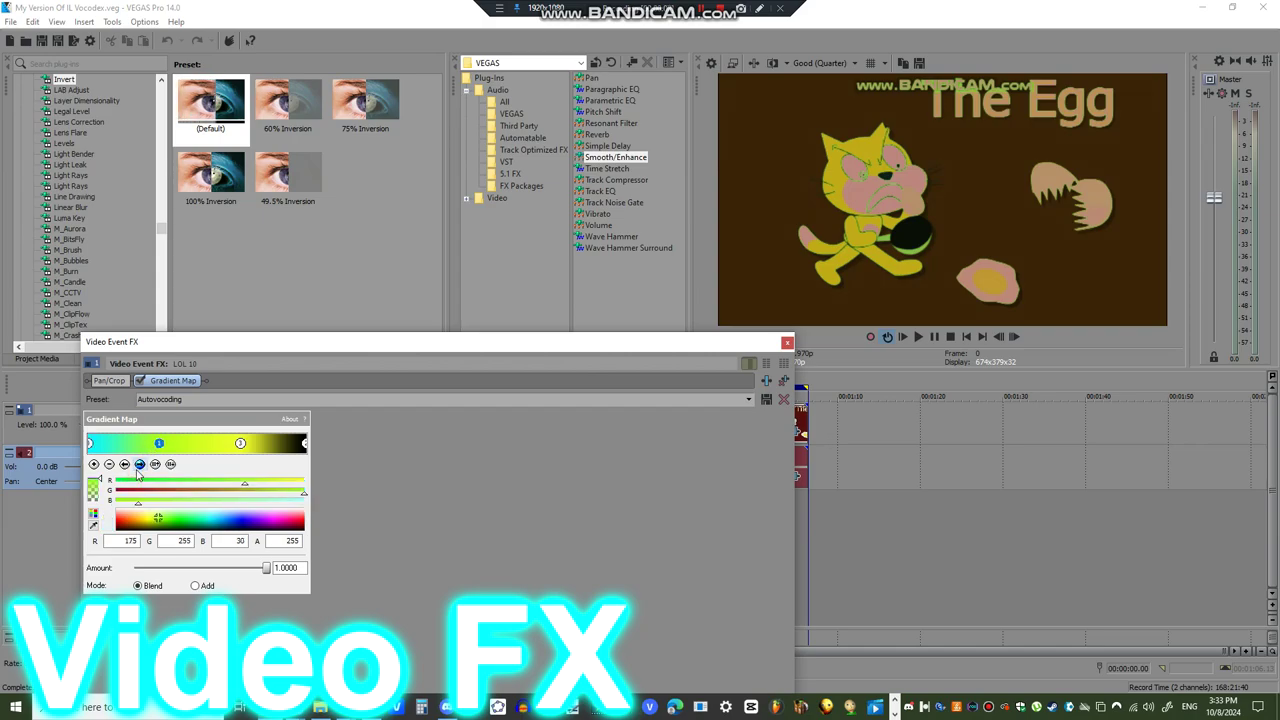
left_click(139, 467)
left_click(124, 465)
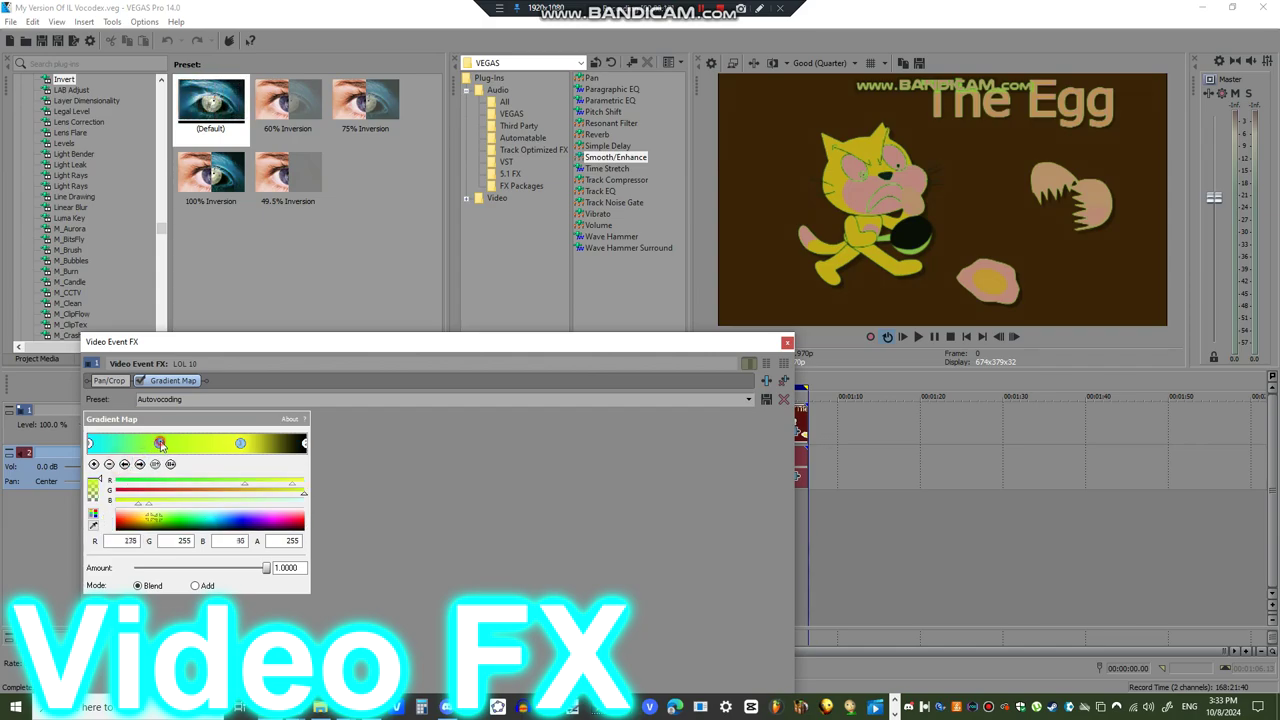
left_click(88, 444)
left_click(158, 444)
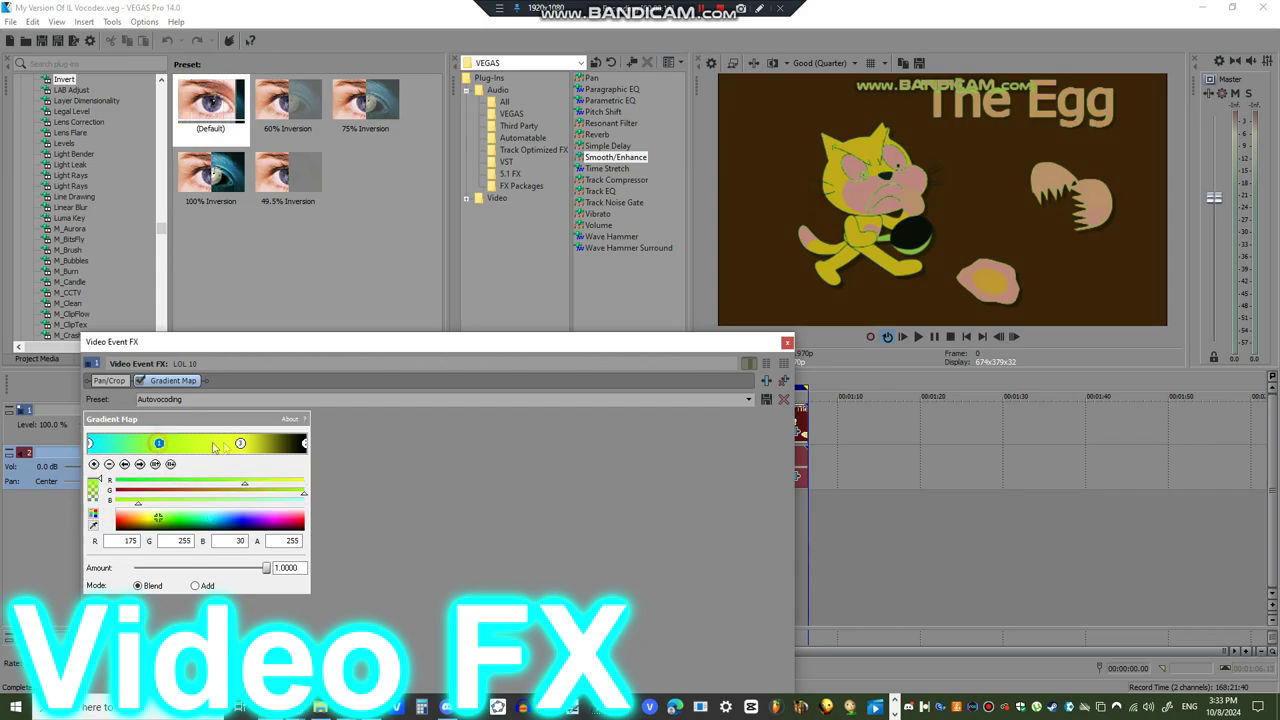
left_click(240, 444)
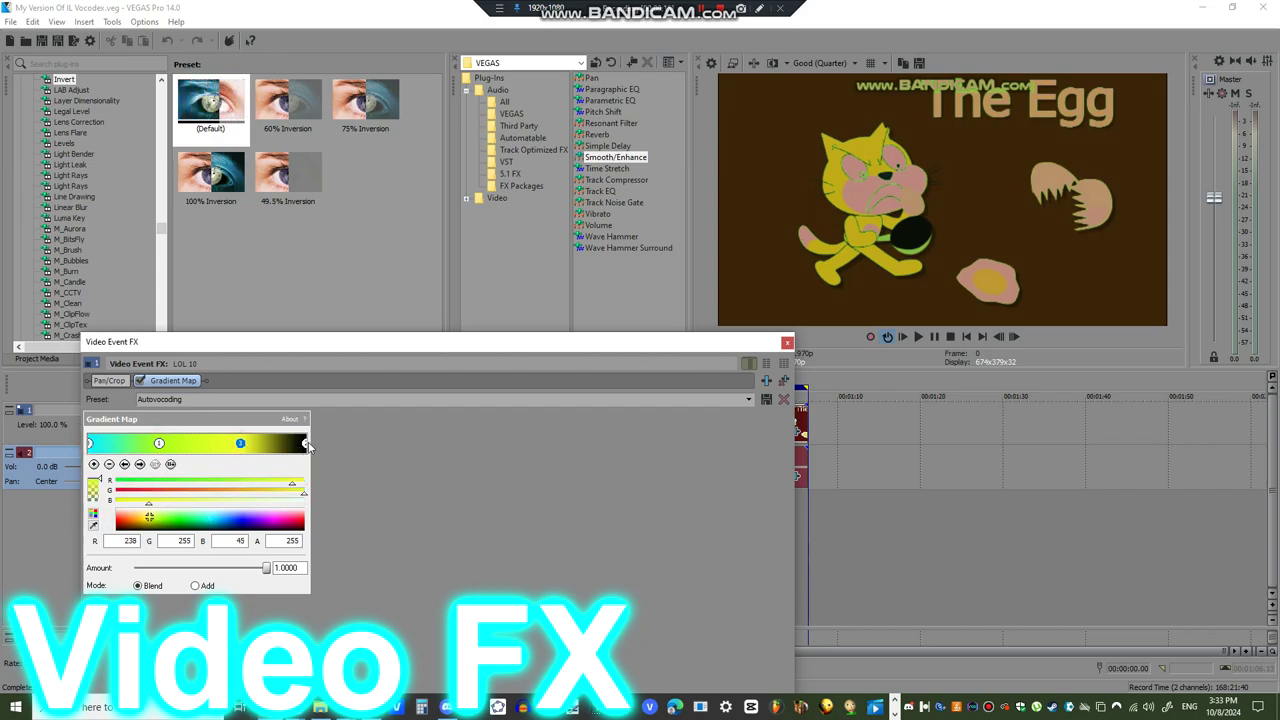
left_click(307, 445)
left_click(787, 342)
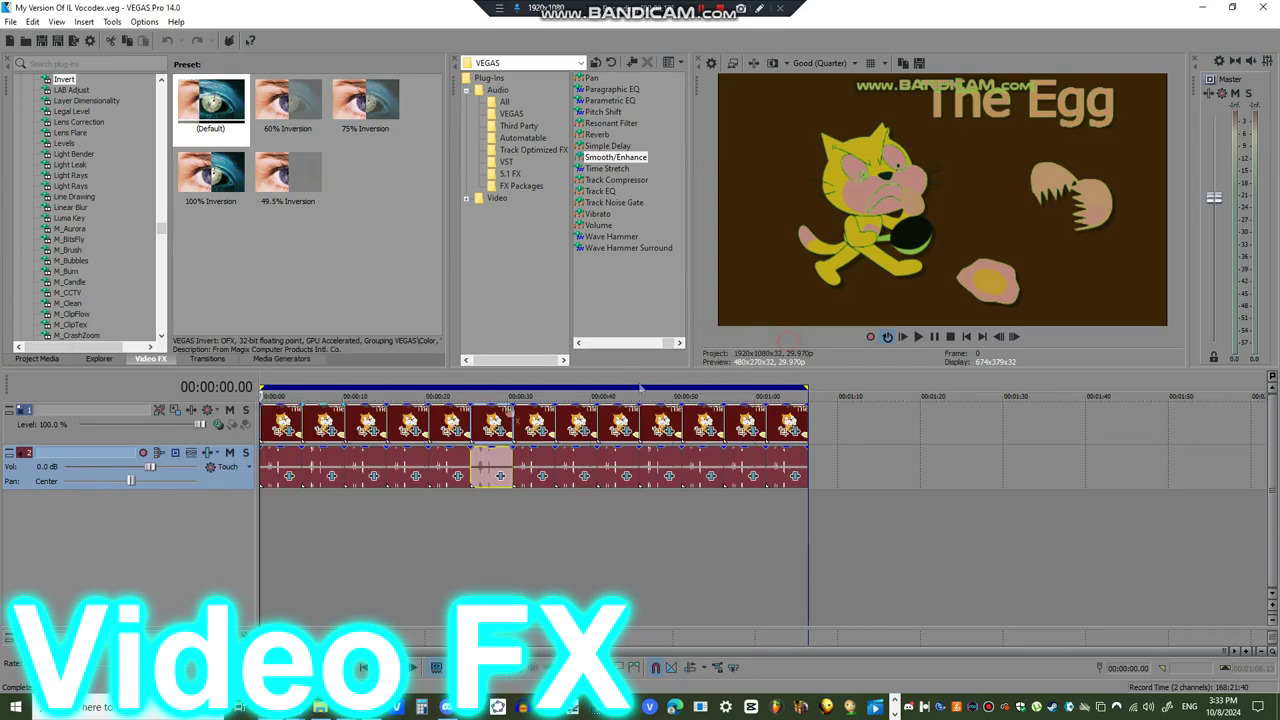
Examine the middle and end colour stops of the Chord video event's Gradient Map and close its effects
left_click(369, 433)
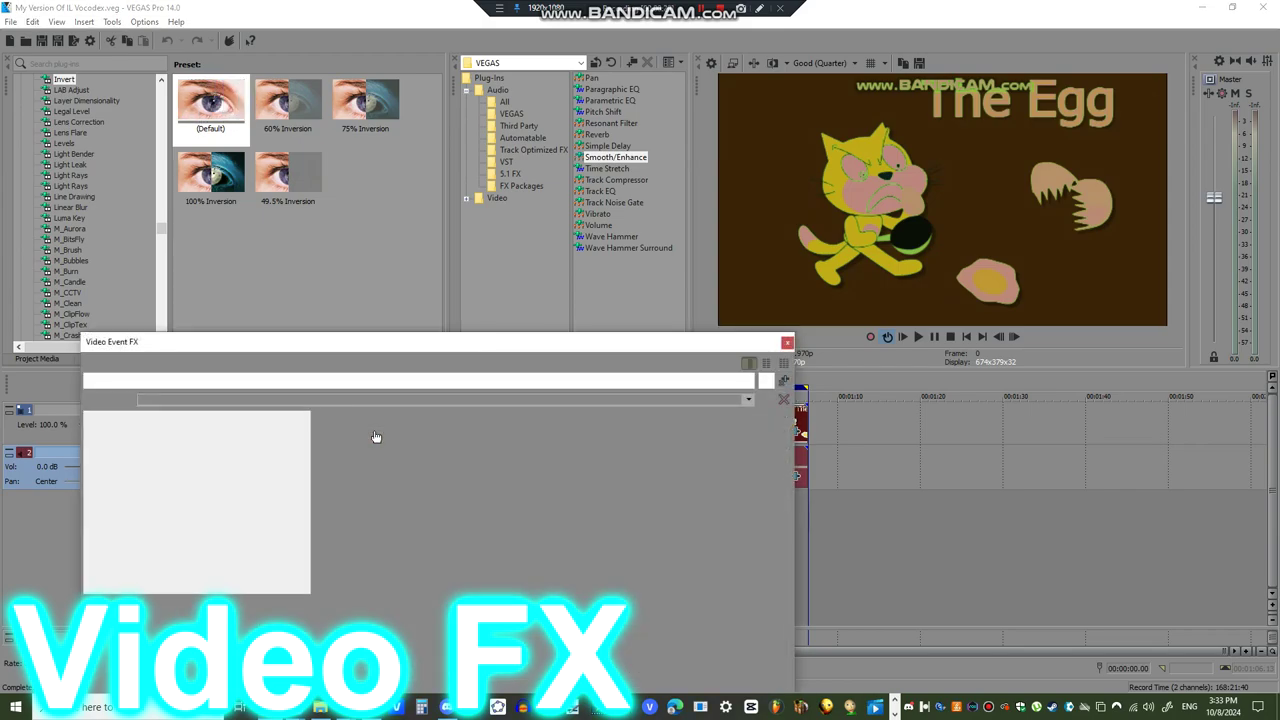
left_click(198, 444)
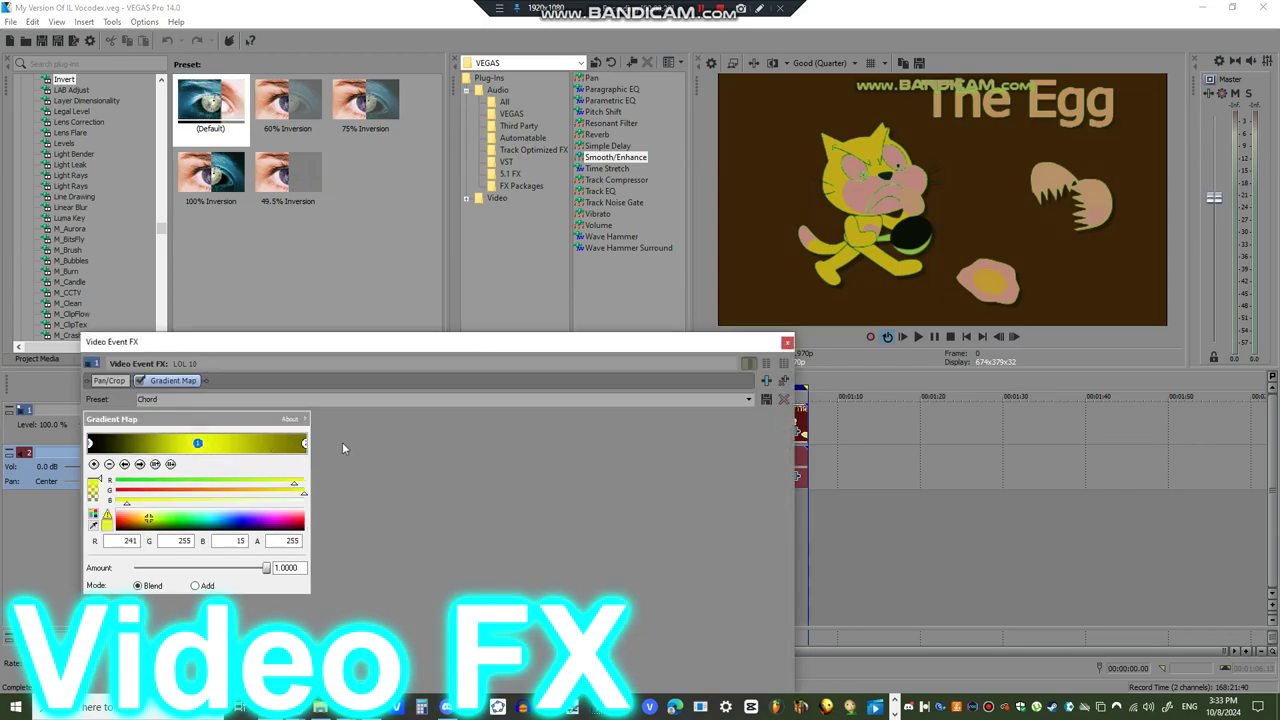
left_click(306, 445)
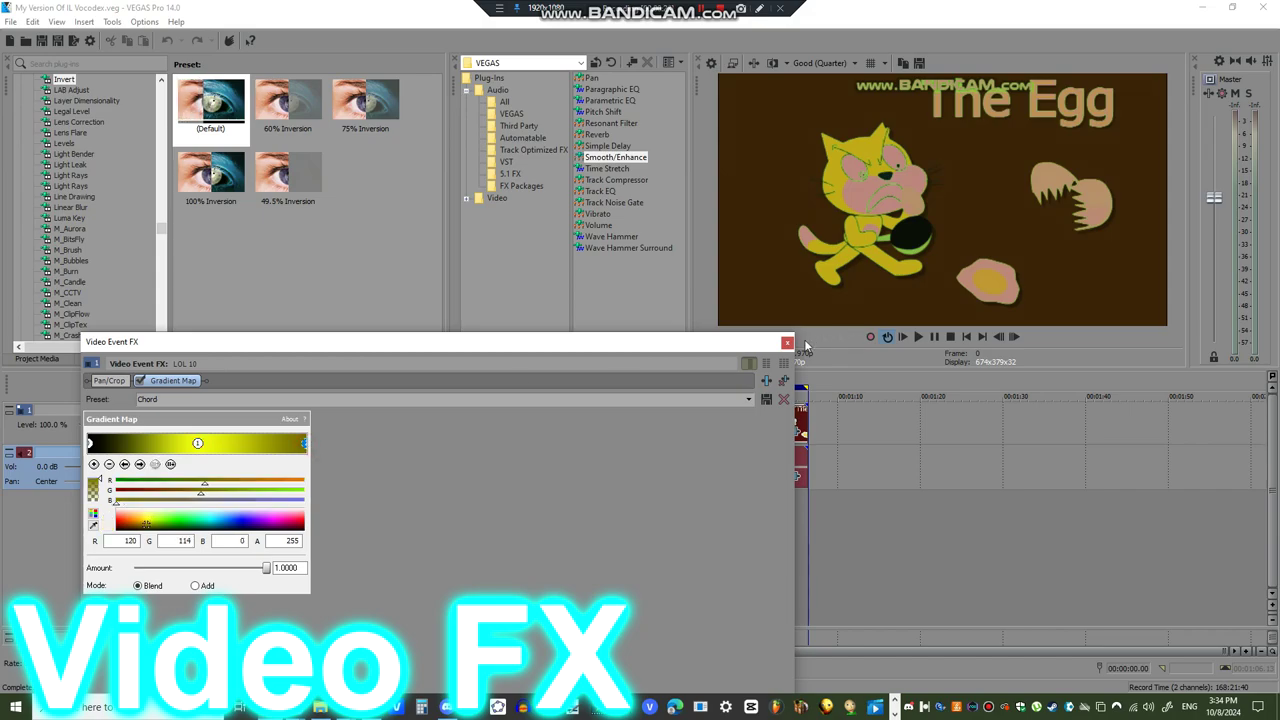
left_click(787, 343)
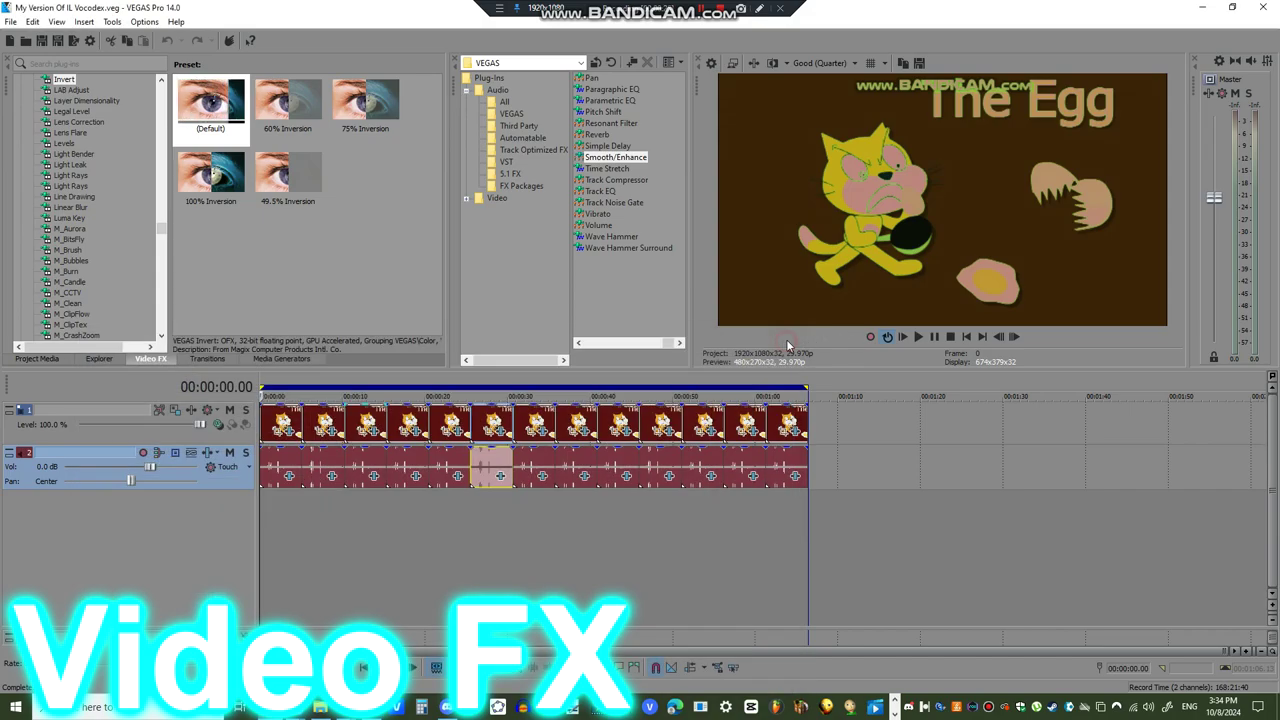
Examine the RGB values of all seven Gradient Map colour stops in the fourth video event, then close its effects
left_click(401, 389)
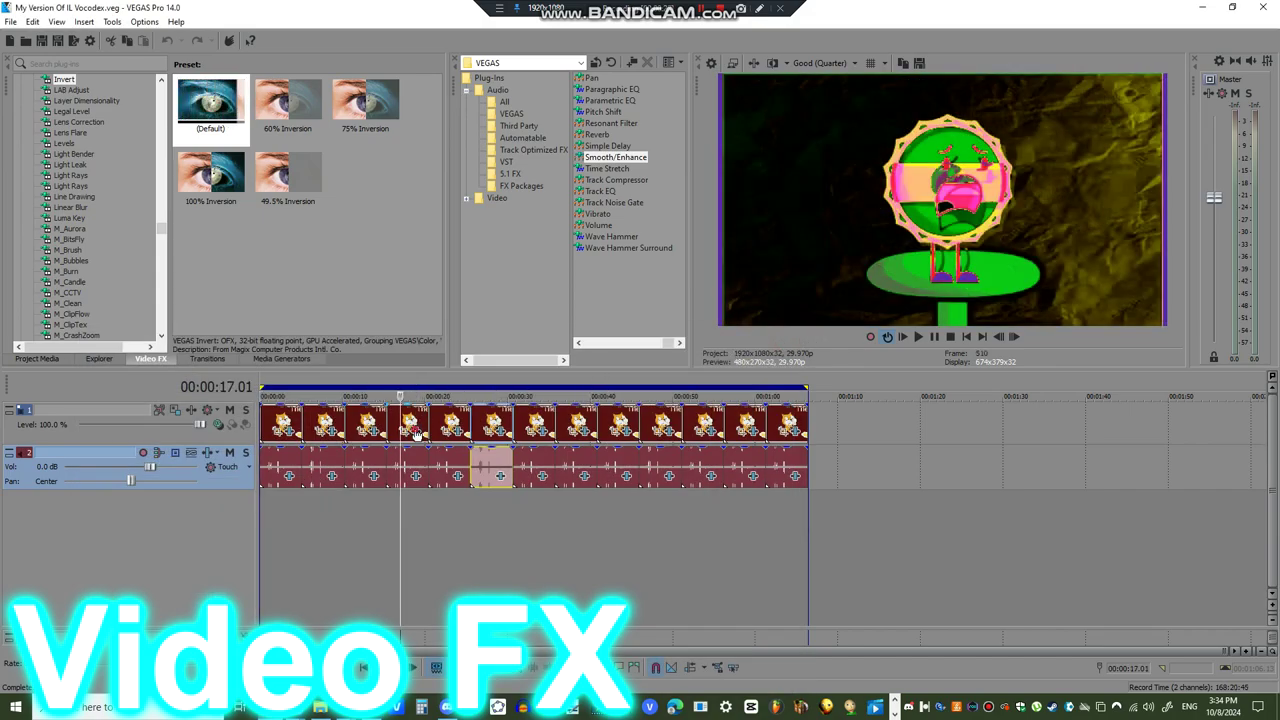
left_click(408, 434)
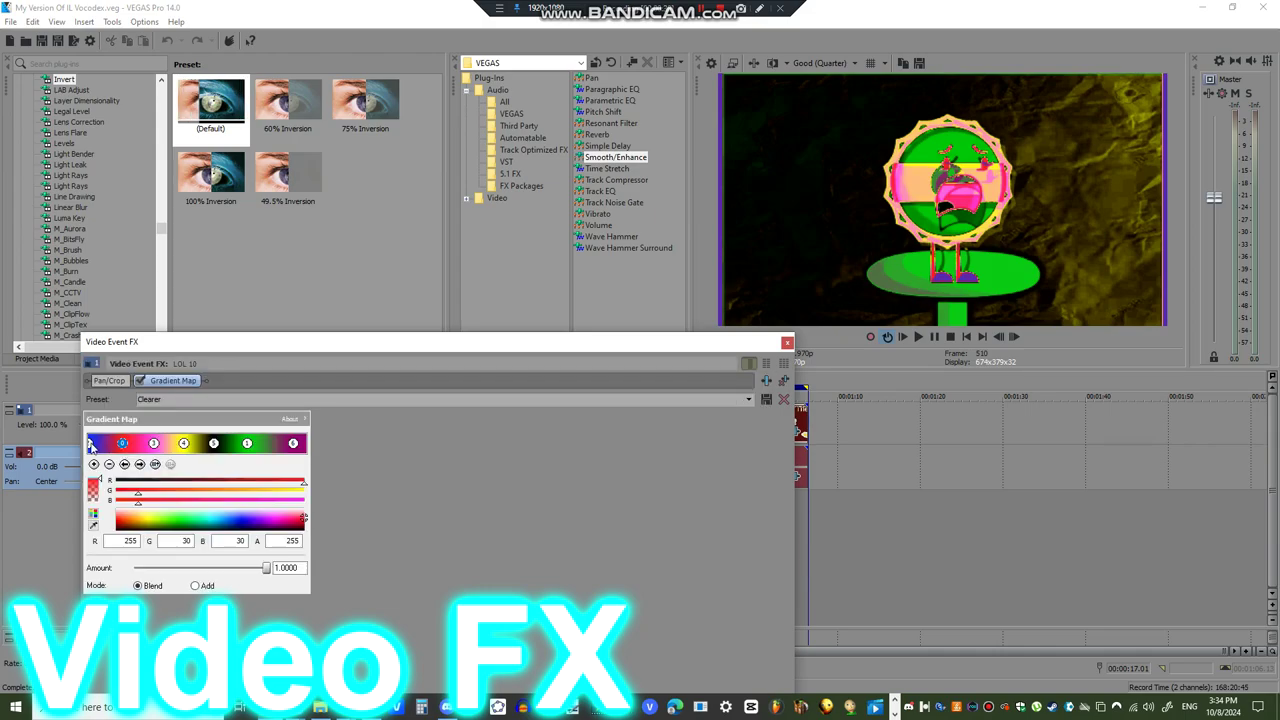
left_click(90, 444)
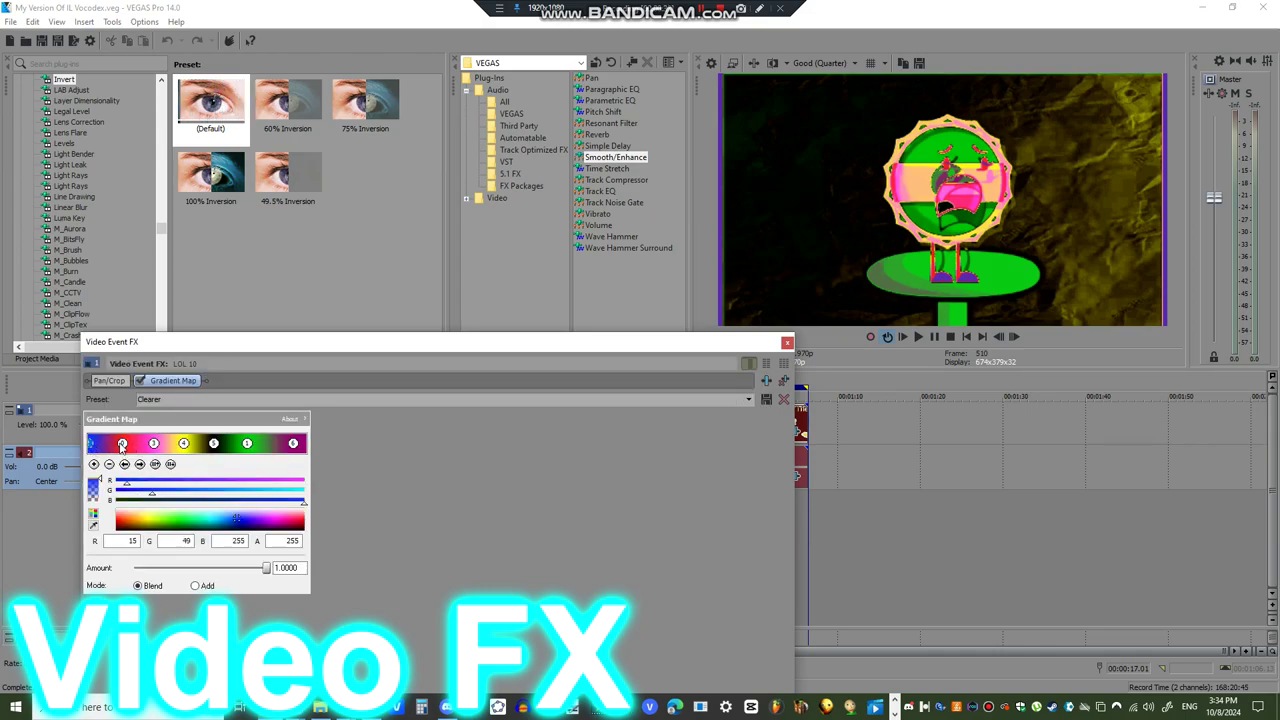
left_click(121, 444)
left_click(153, 444)
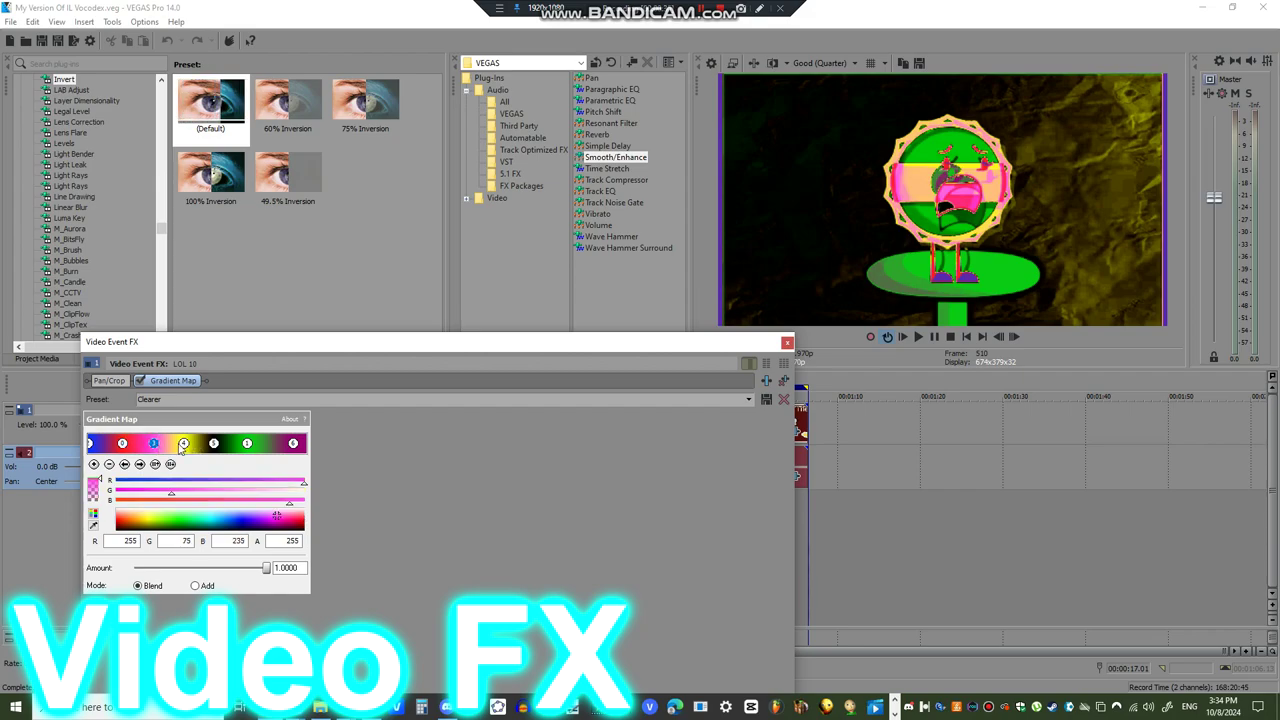
left_click(184, 444)
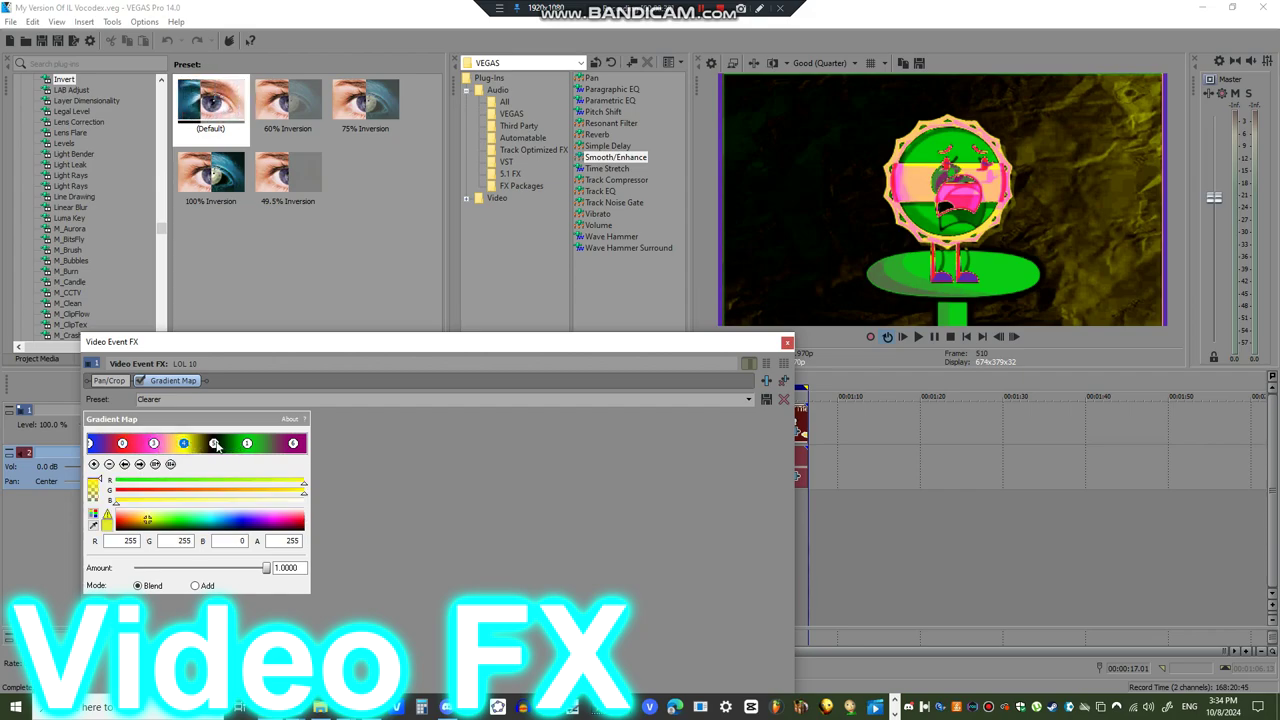
left_click(215, 444)
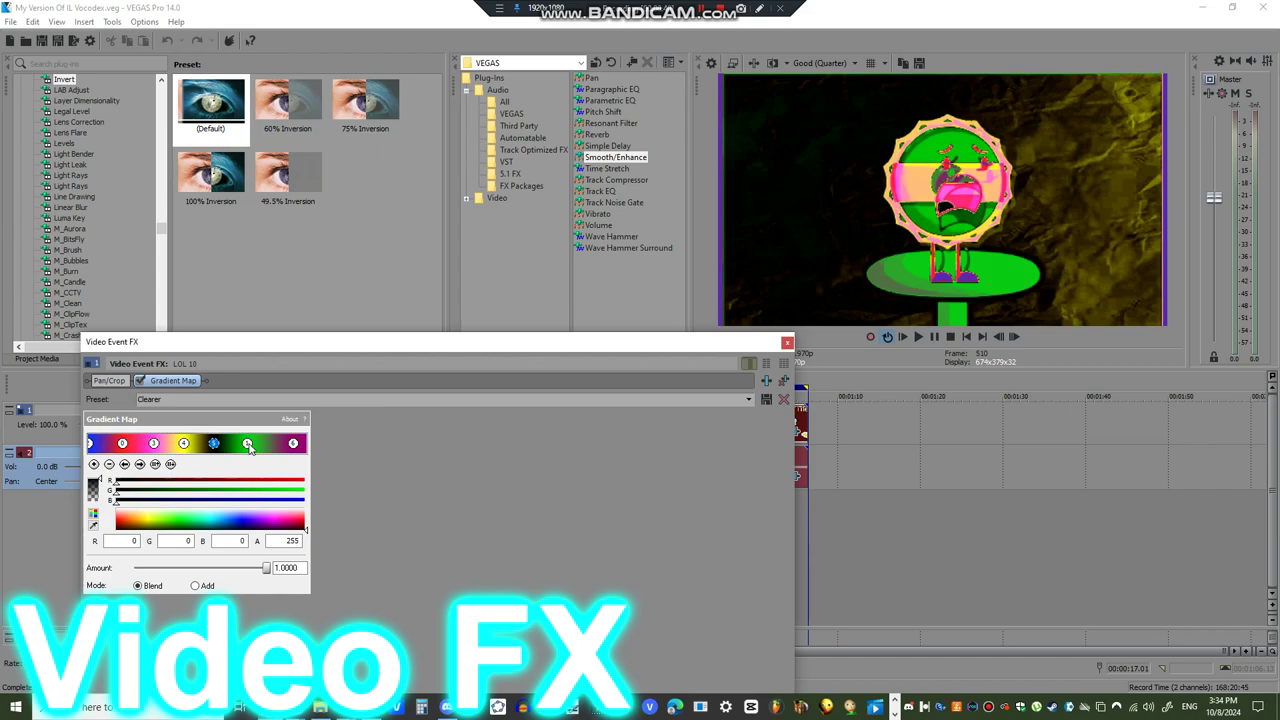
left_click(249, 444)
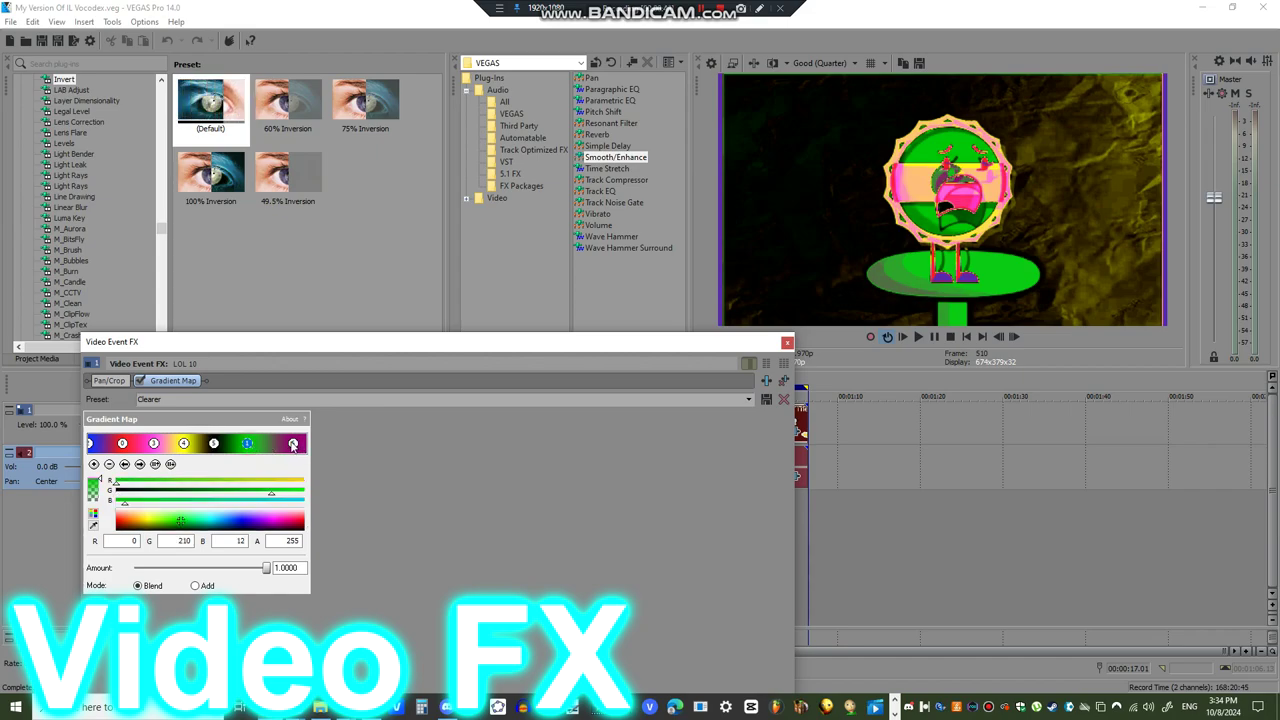
left_click(293, 444)
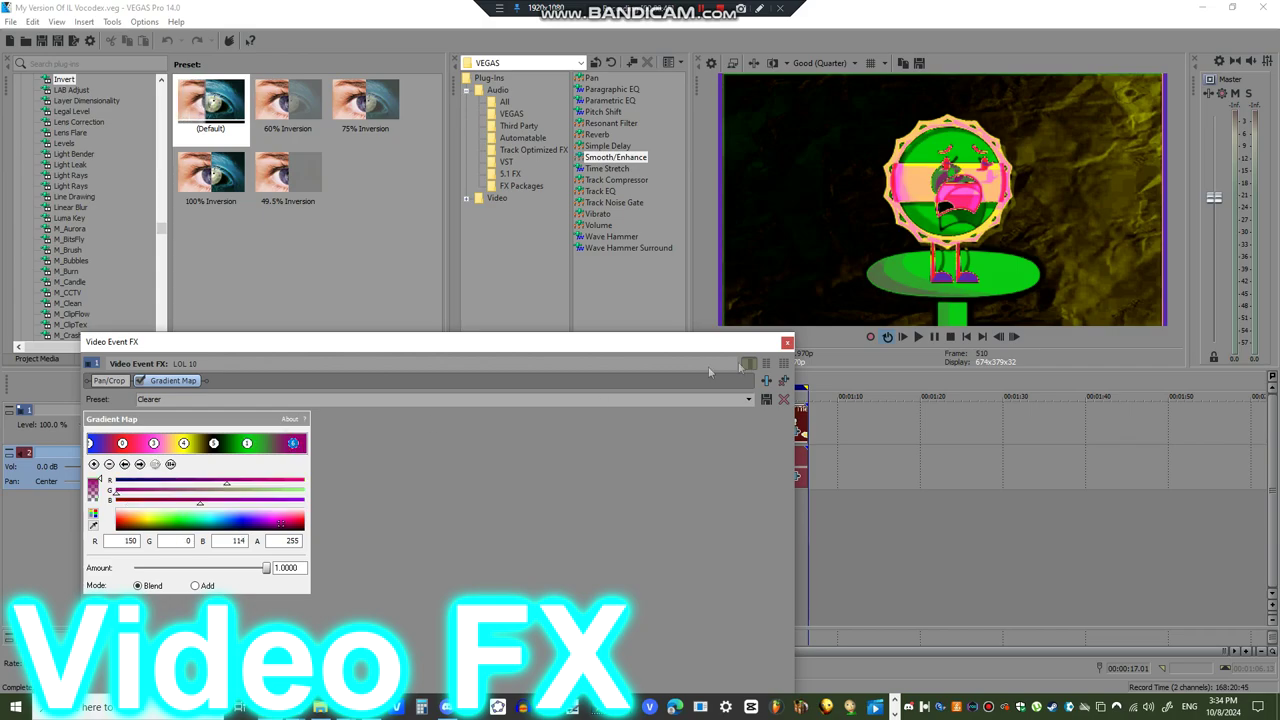
left_click(787, 342)
Step through the Gradient Map colour stops of the fifth video event and close its effects
left_click(442, 383)
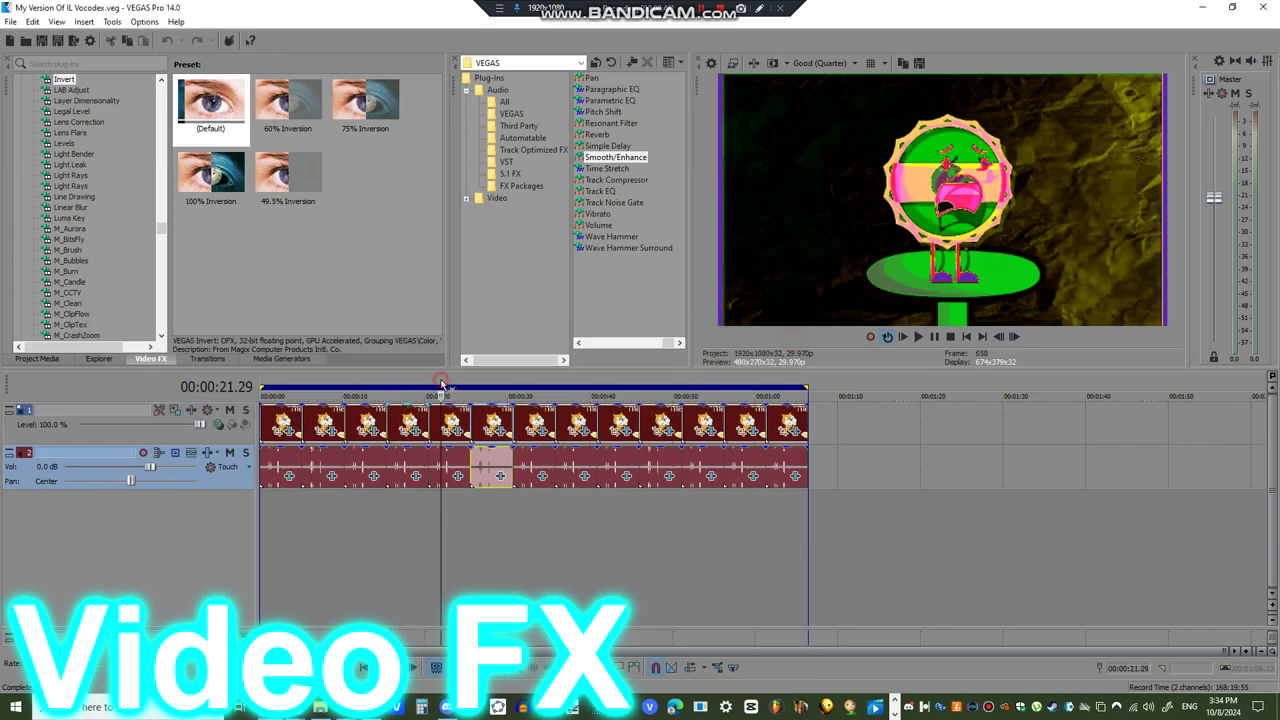
left_click(460, 430)
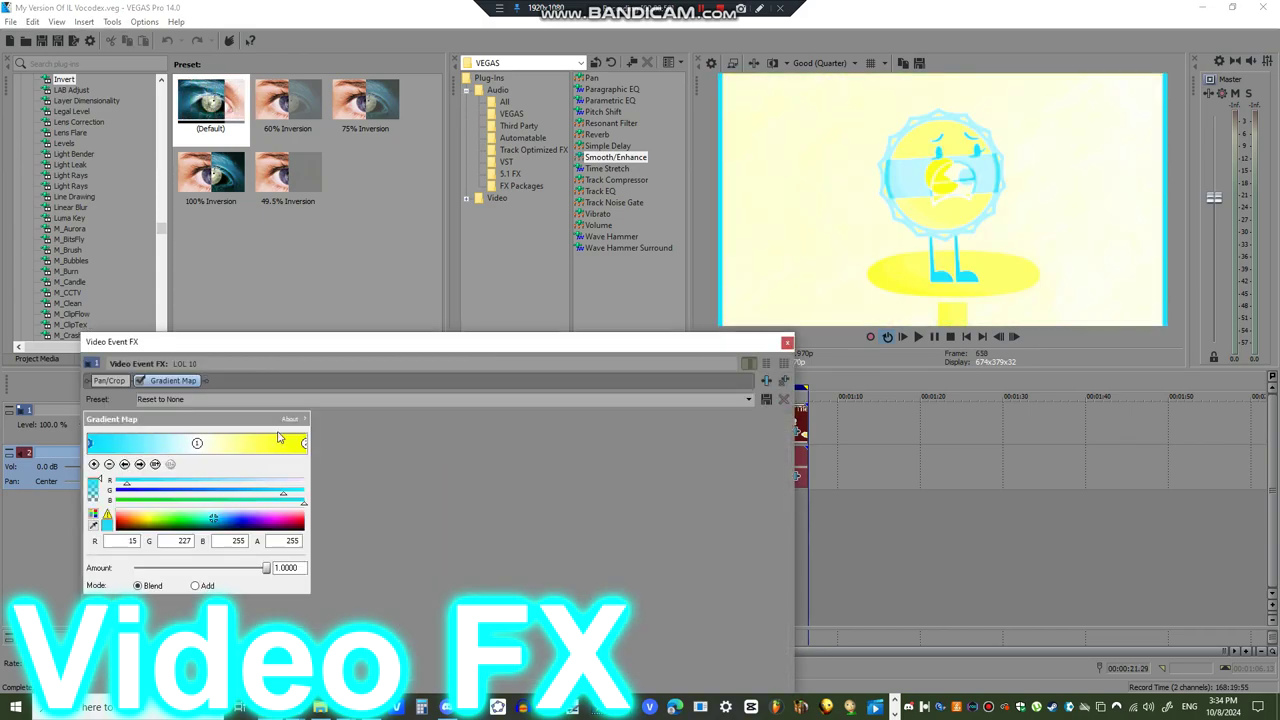
left_click(140, 465)
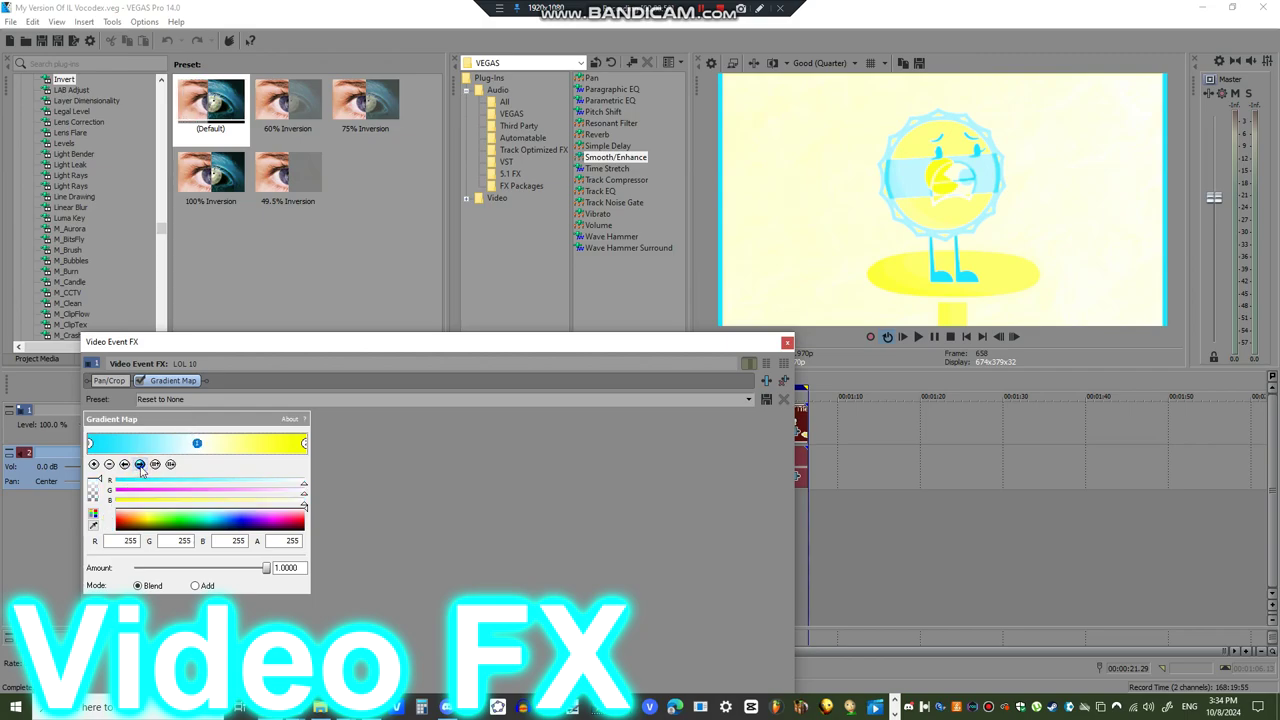
left_click(787, 342)
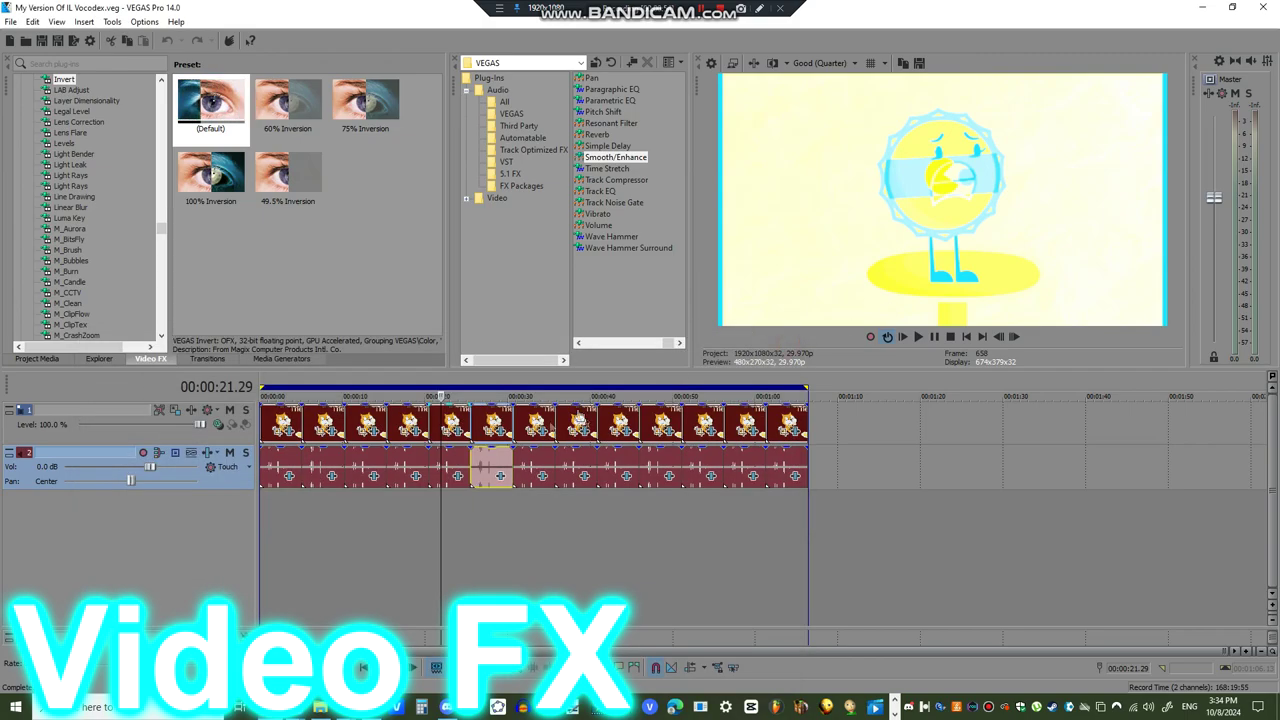
Examine the TV Simulator settings and Gradient Map colour stops of the sixth video event, closing its effects when done
left_click(488, 395)
left_click(503, 430)
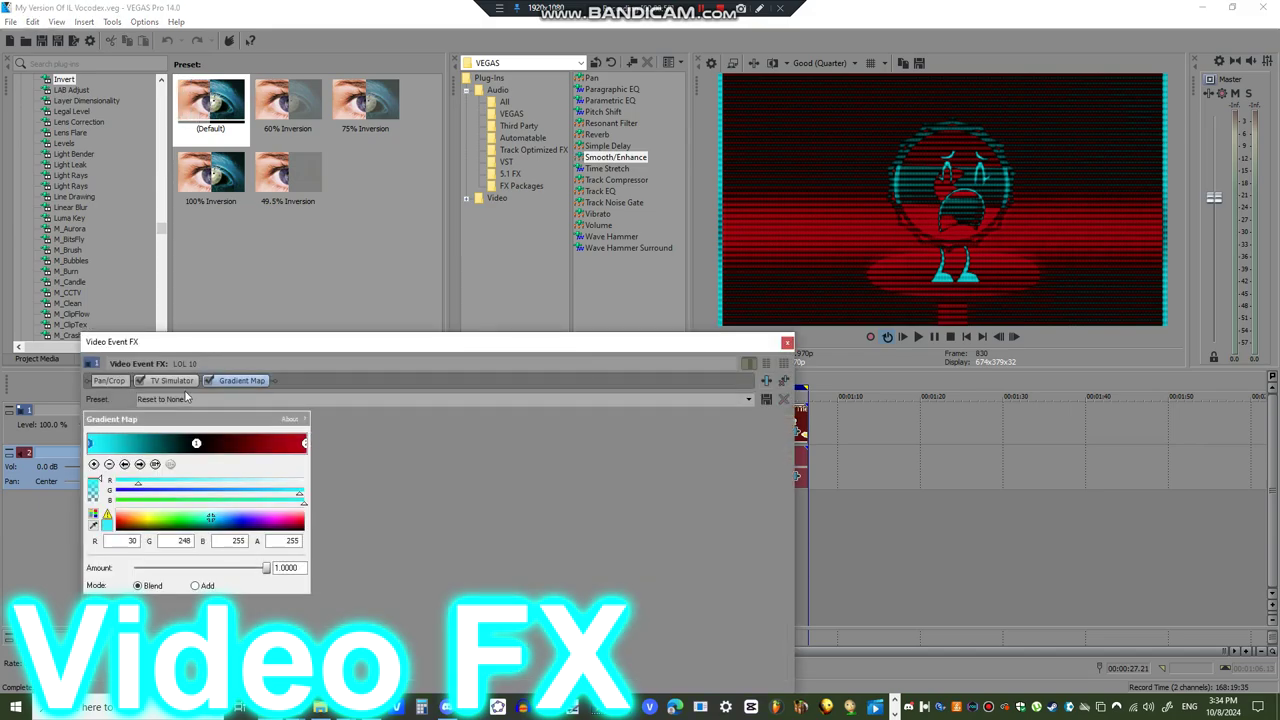
left_click(169, 379)
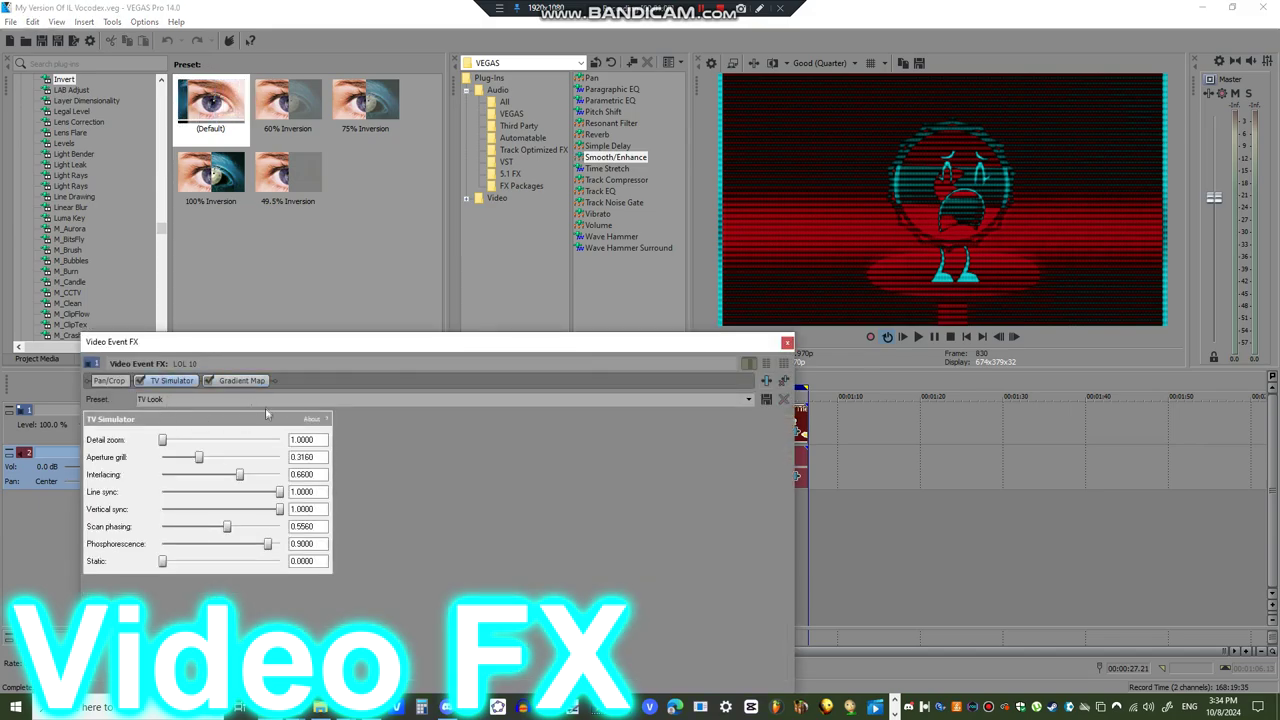
left_click(236, 381)
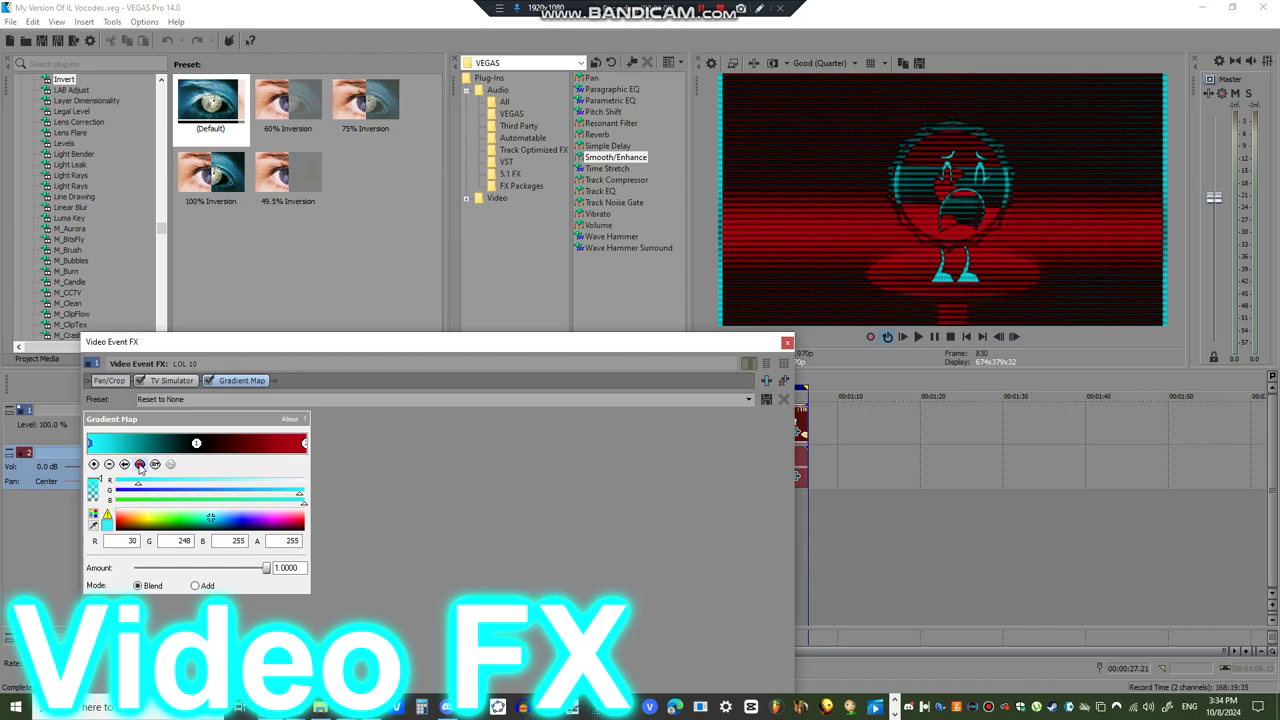
left_click(139, 465)
left_click(139, 465)
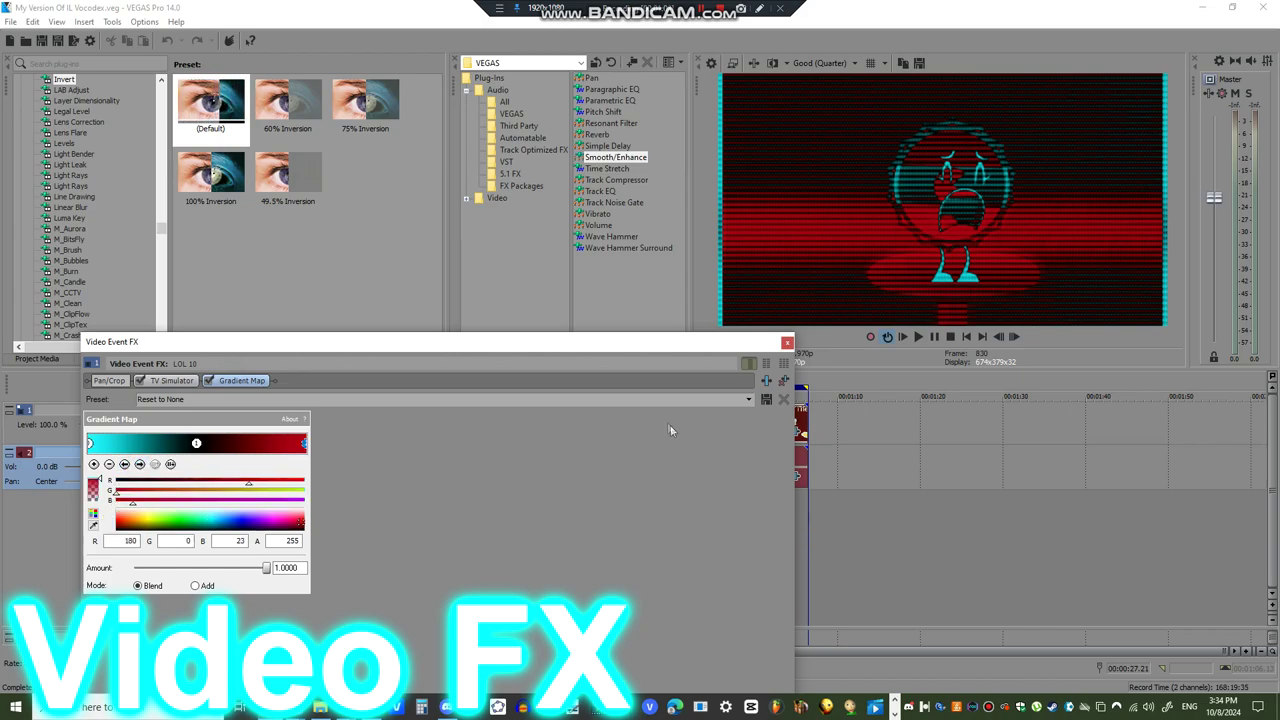
left_click(787, 342)
Examine the Light Rays settings and Gradient Map colour stops of the seventh video event, closing its effects when done
left_click(521, 396)
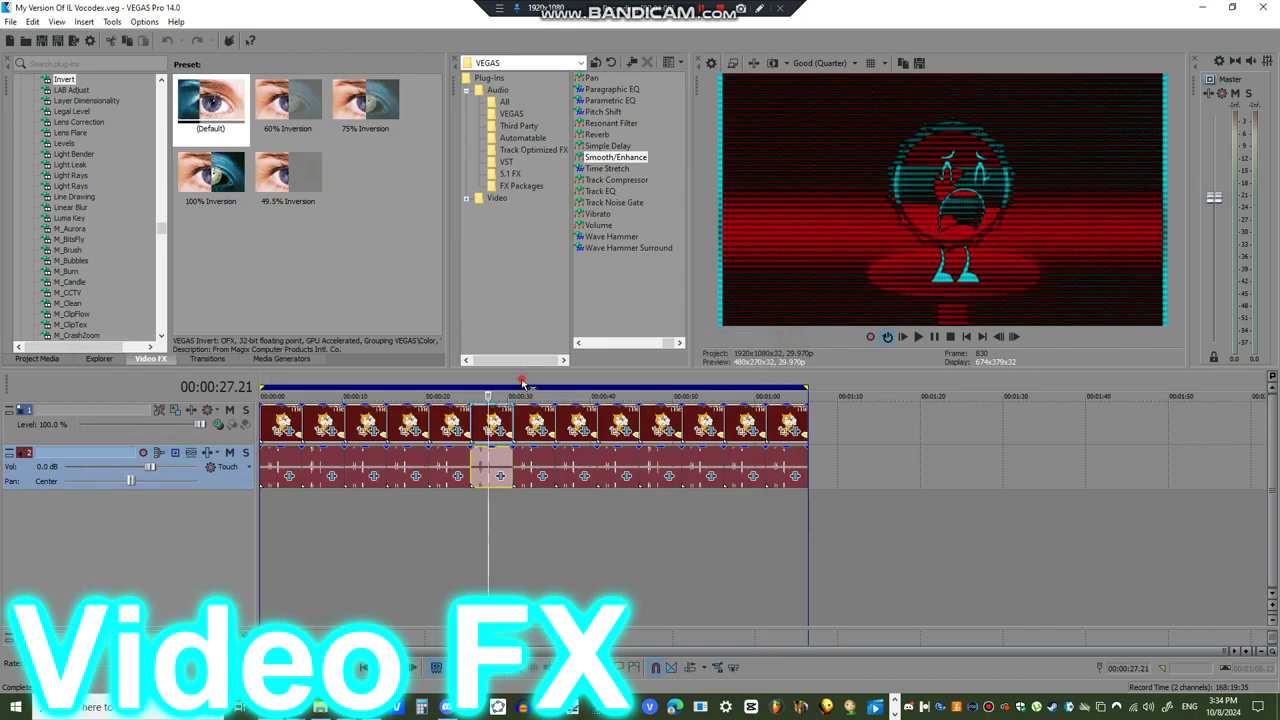
left_click(541, 432)
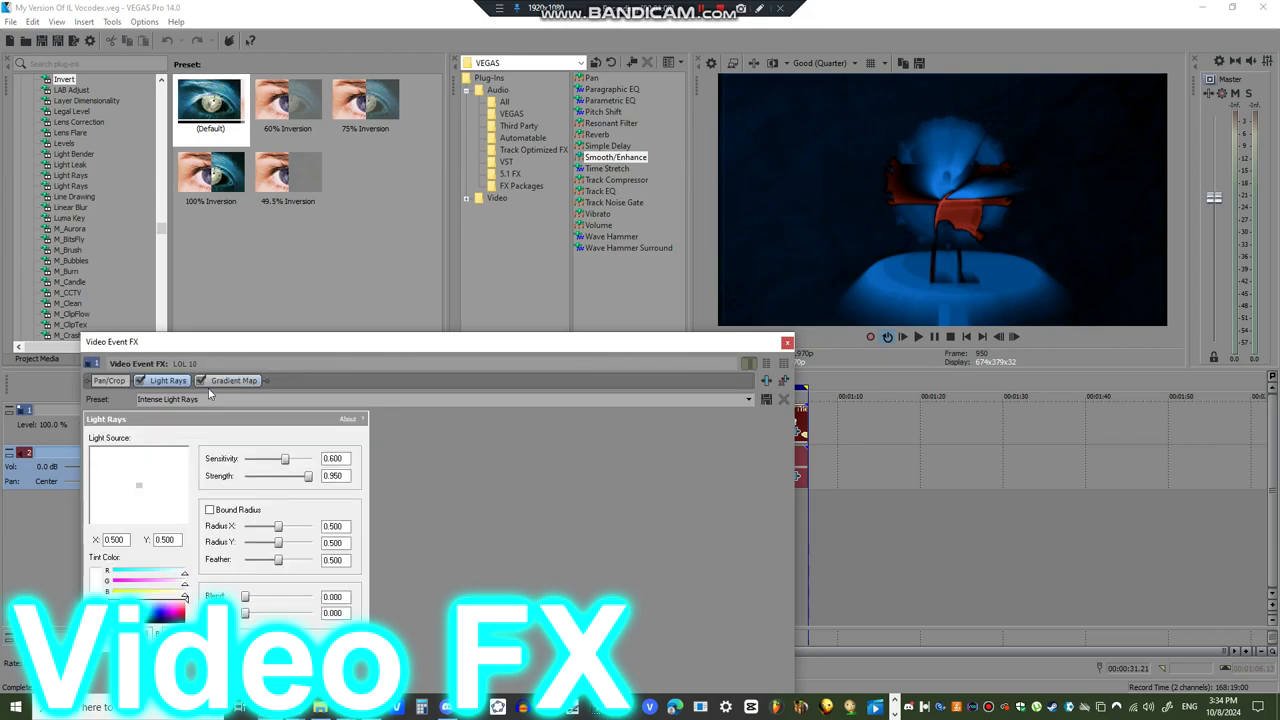
left_click(226, 384)
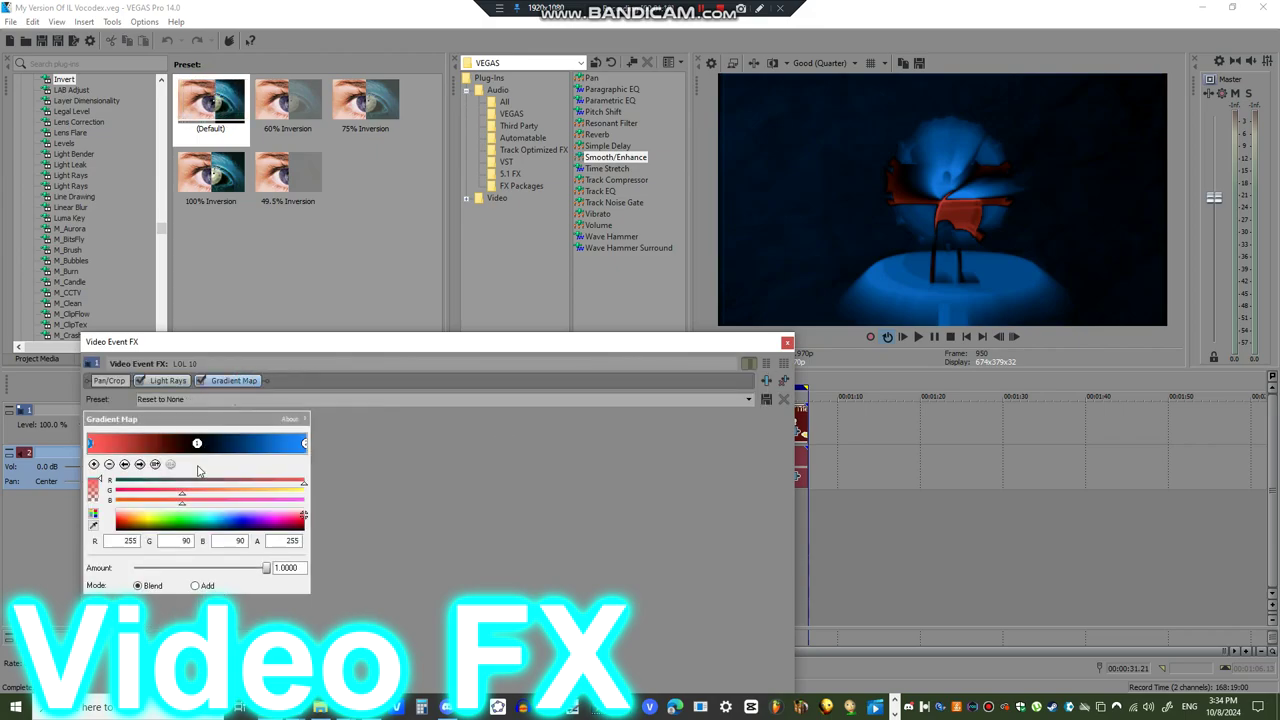
left_click(139, 465)
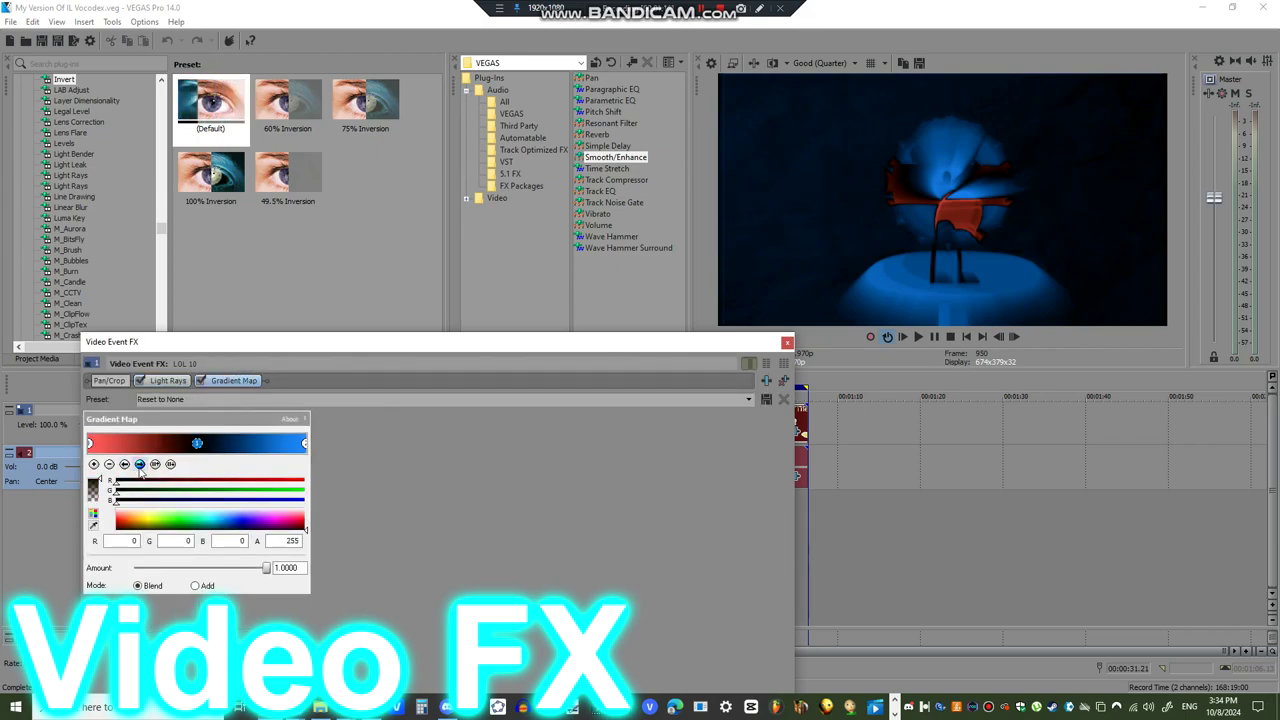
left_click(139, 465)
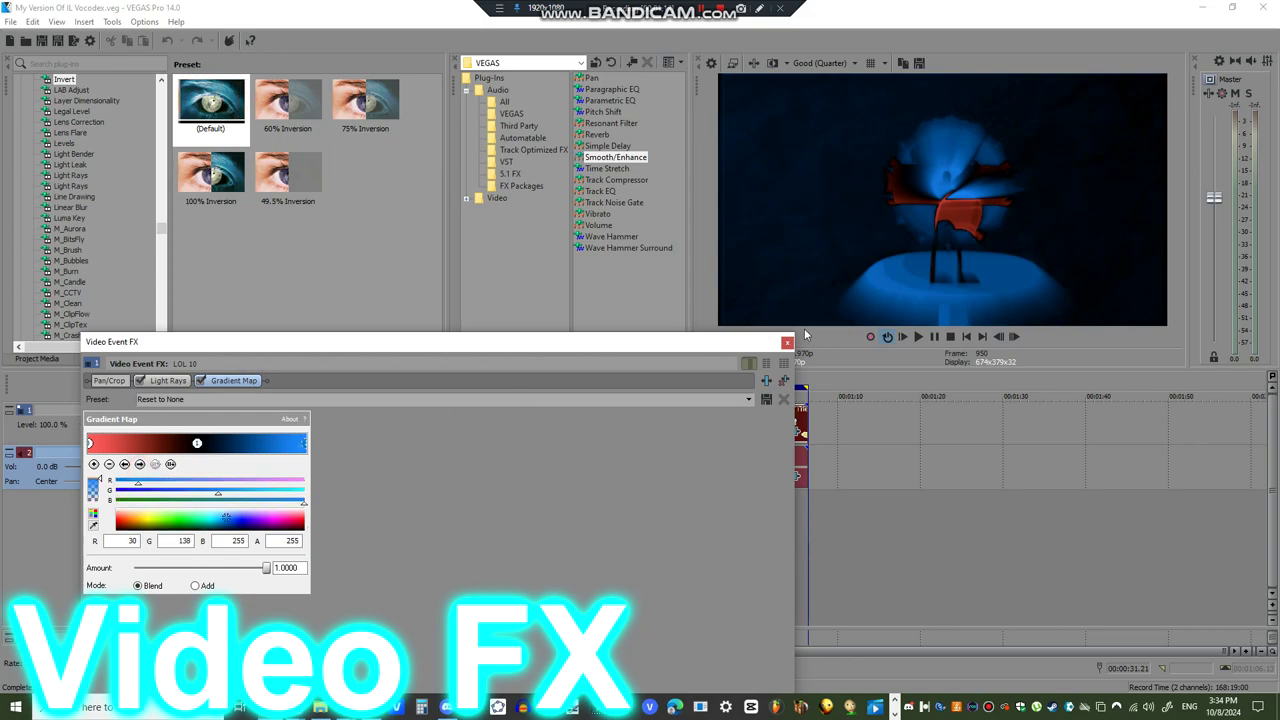
left_click(787, 342)
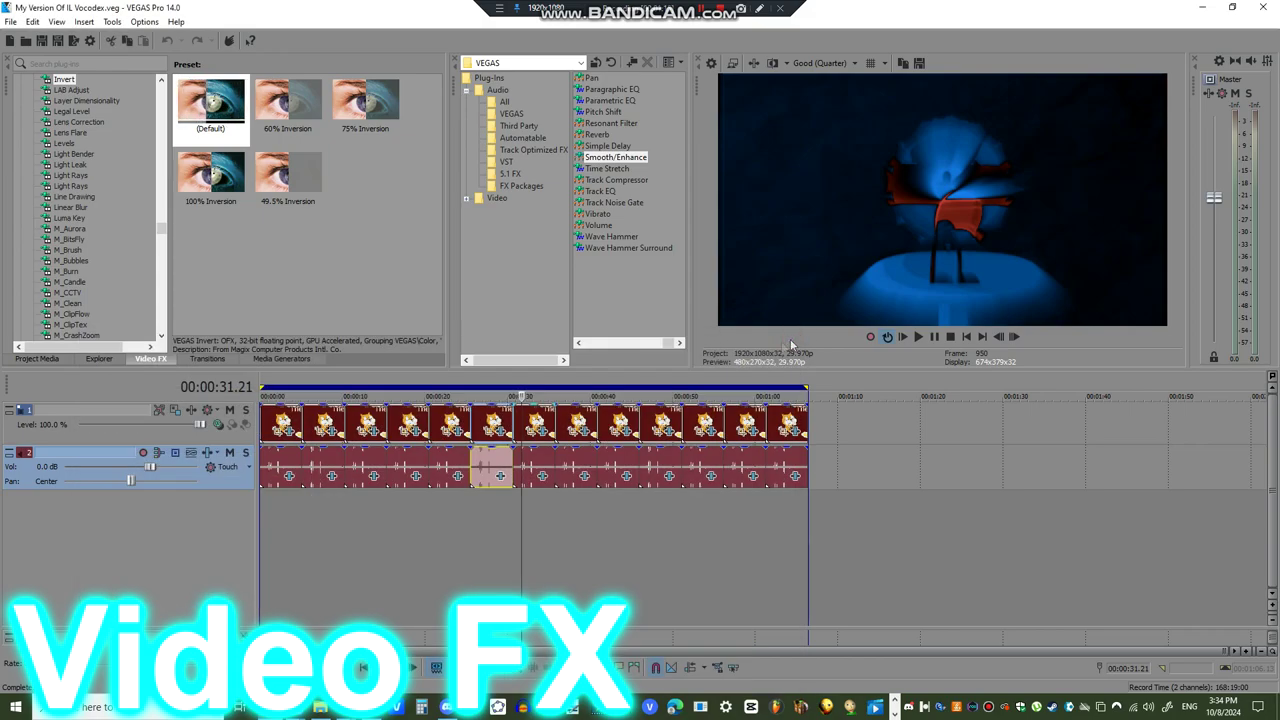
Step through the Gradient Map colour stops of the eighth video event and close its effects
left_click(576, 392)
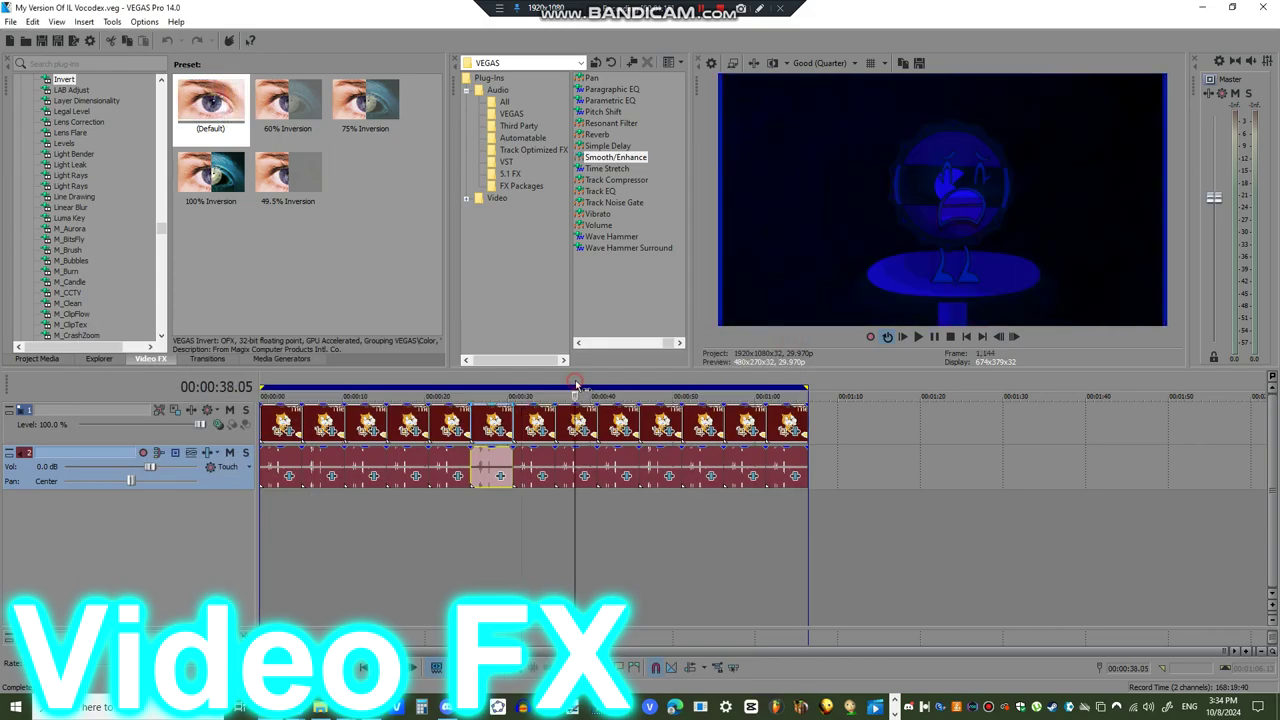
left_click(584, 434)
left_click(139, 465)
left_click(139, 465)
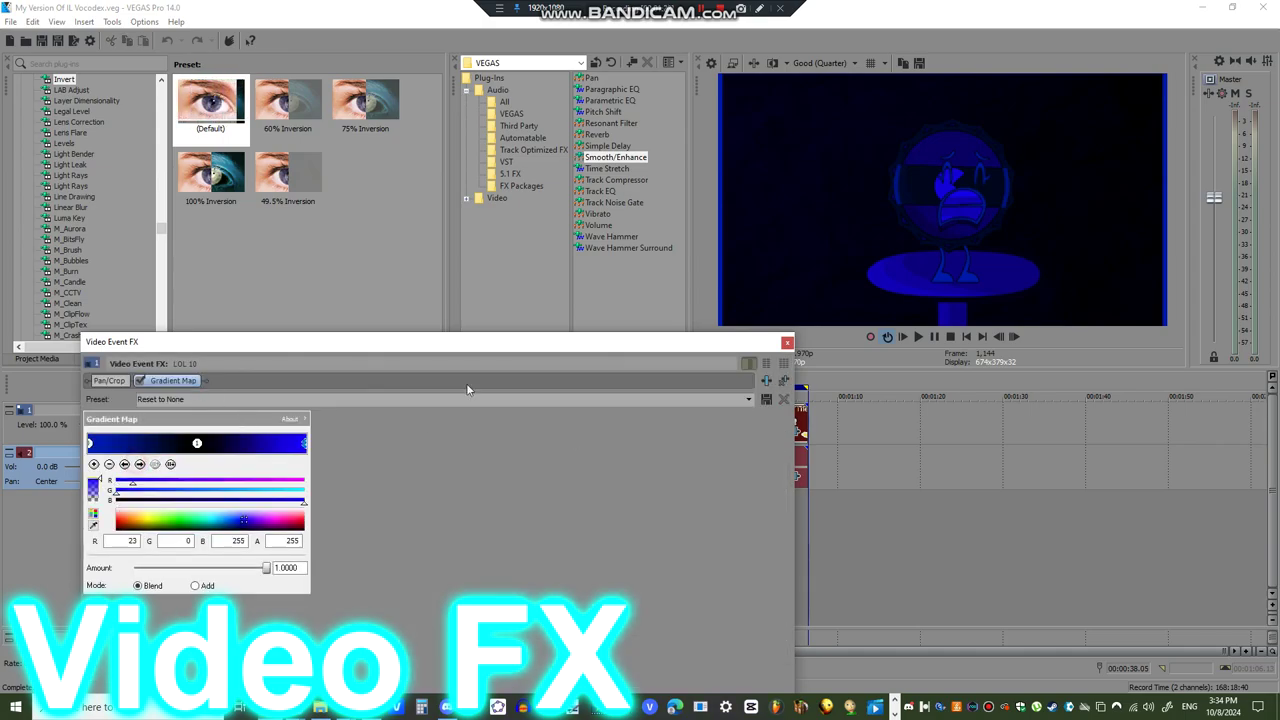
left_click(787, 343)
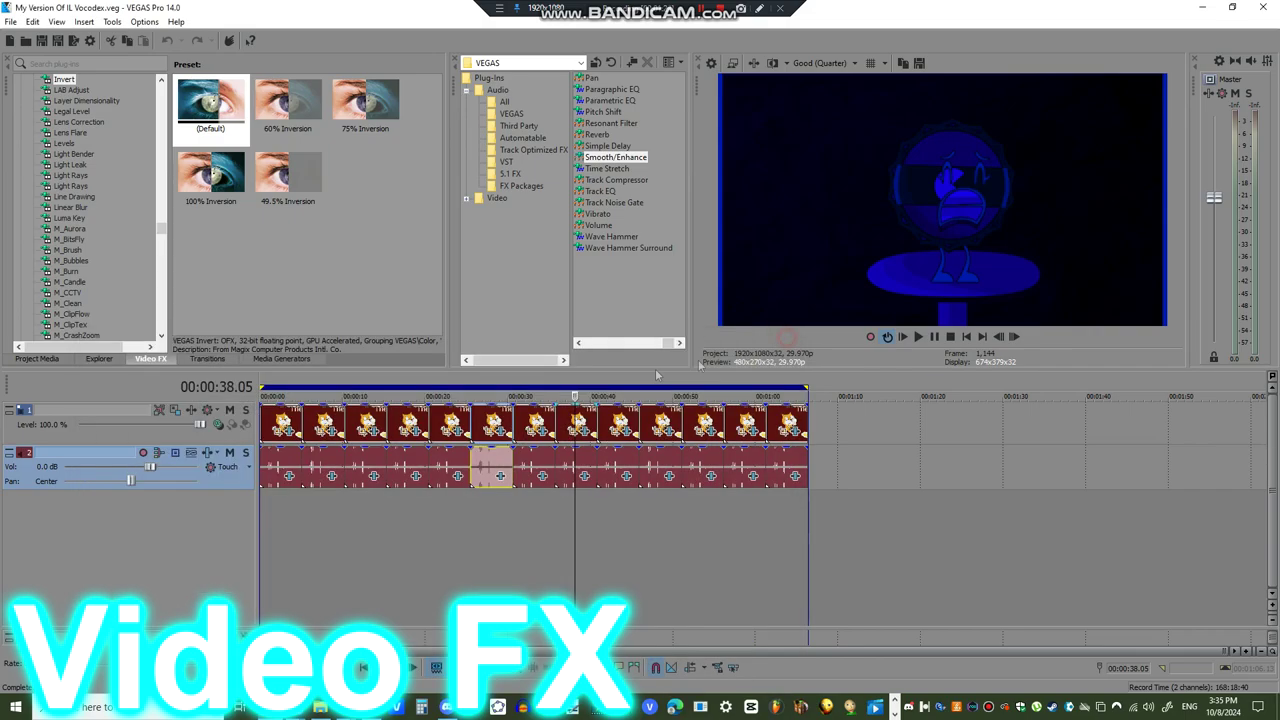
Examine the Gradient Map colour stops of the ninth video event and close its effects
left_click(615, 385)
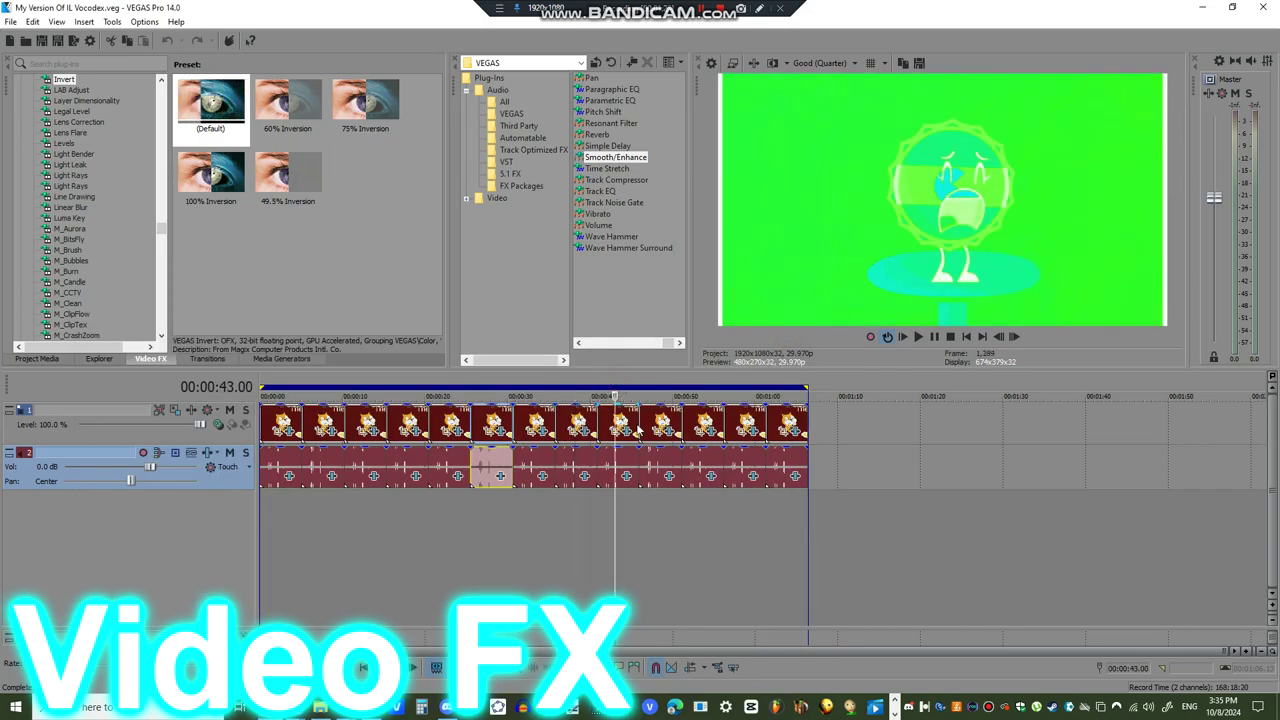
left_click(664, 432)
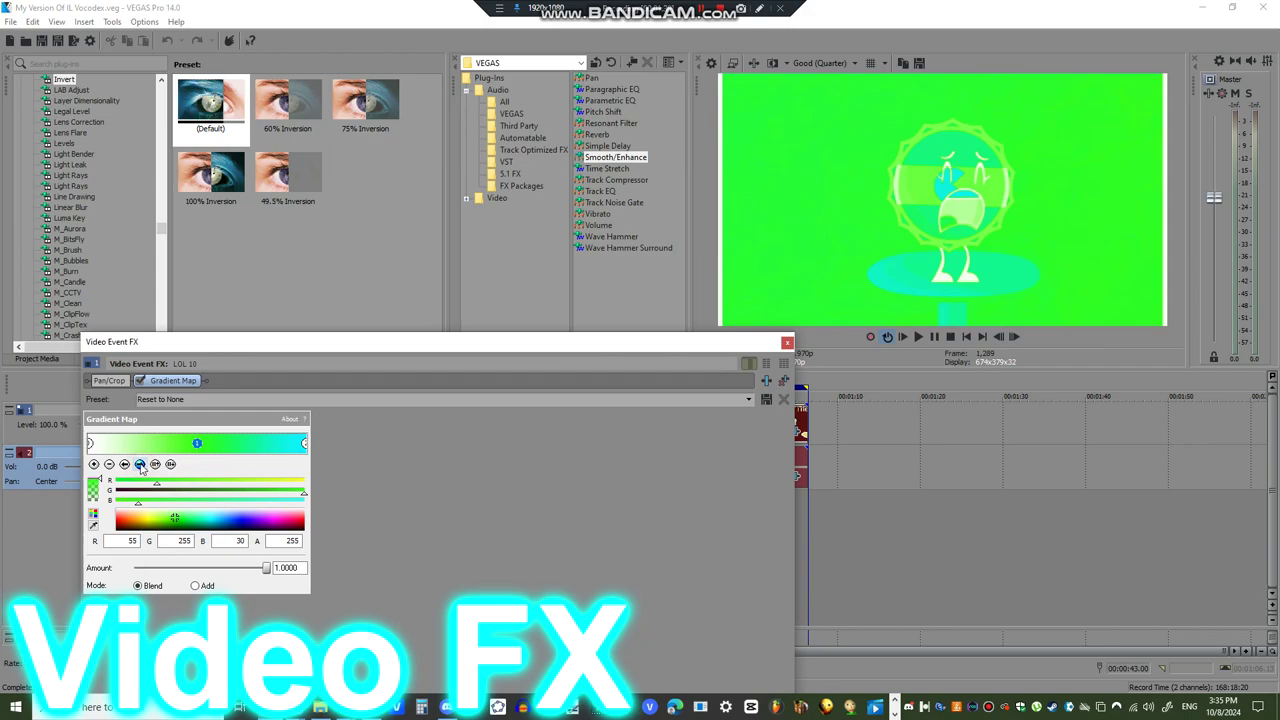
left_click(787, 343)
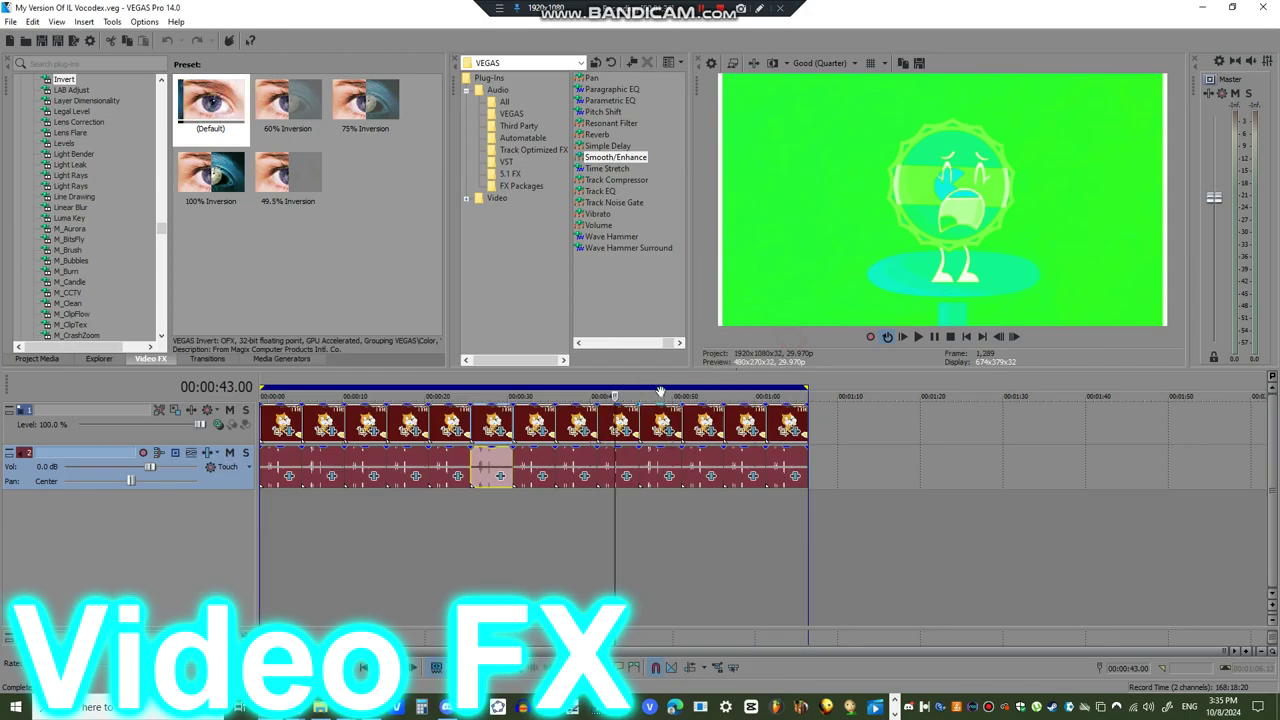
Step through the Gradient Map colour stops of the tenth video event and close its effects
left_click(661, 389)
left_click(672, 430)
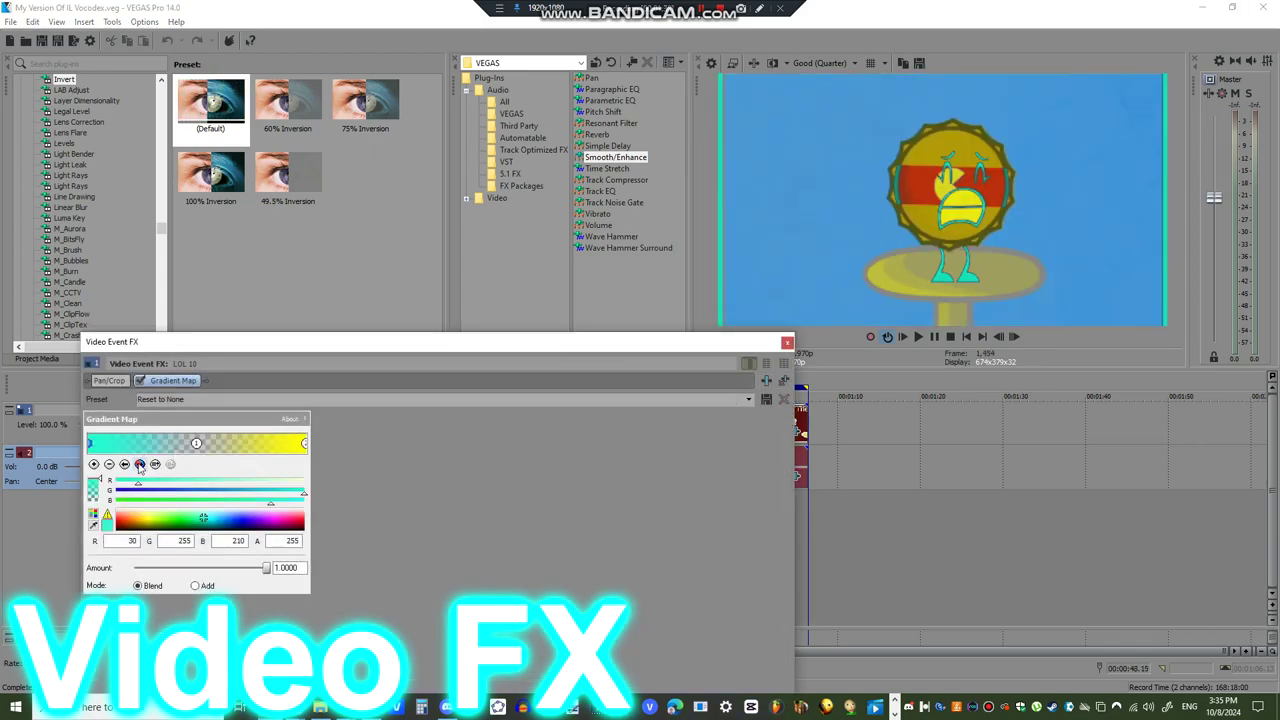
left_click(139, 464)
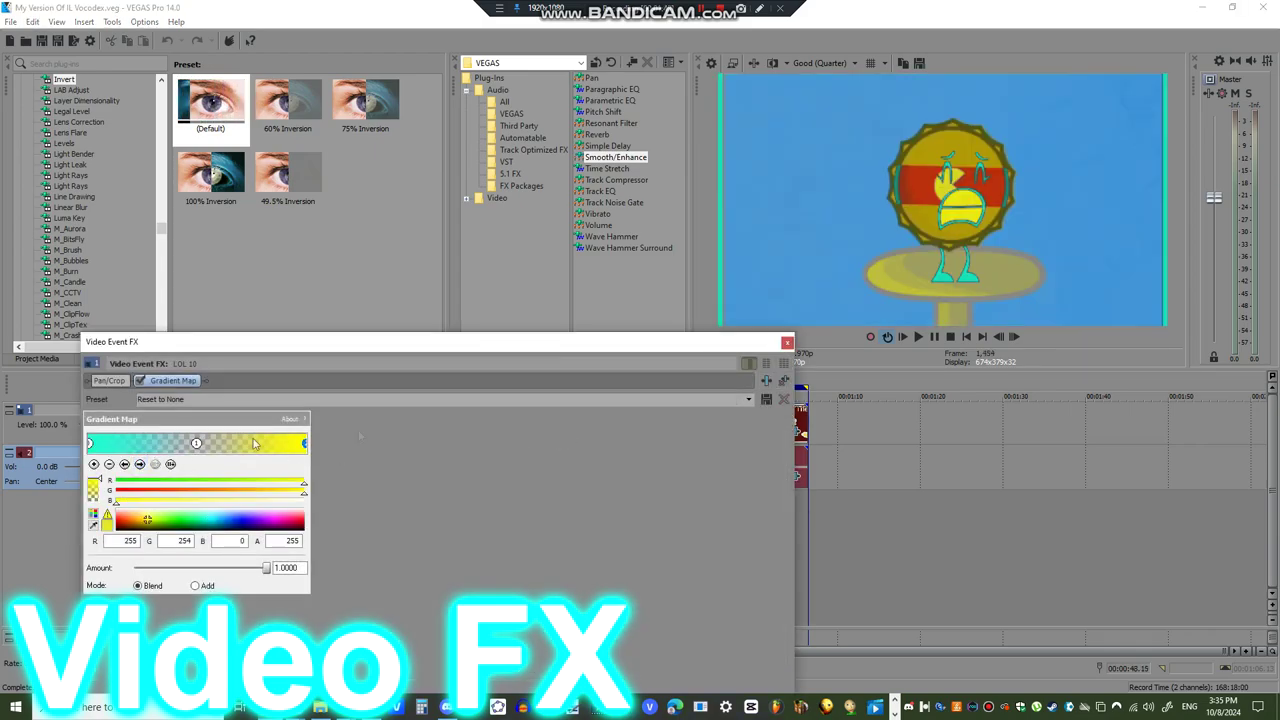
left_click(787, 342)
Examine the Swirl, LAB Adjust, HSL Adjust and Film Effects settings and the Swirl keyframes of the eleventh video event
left_click(694, 428)
left_click(714, 433)
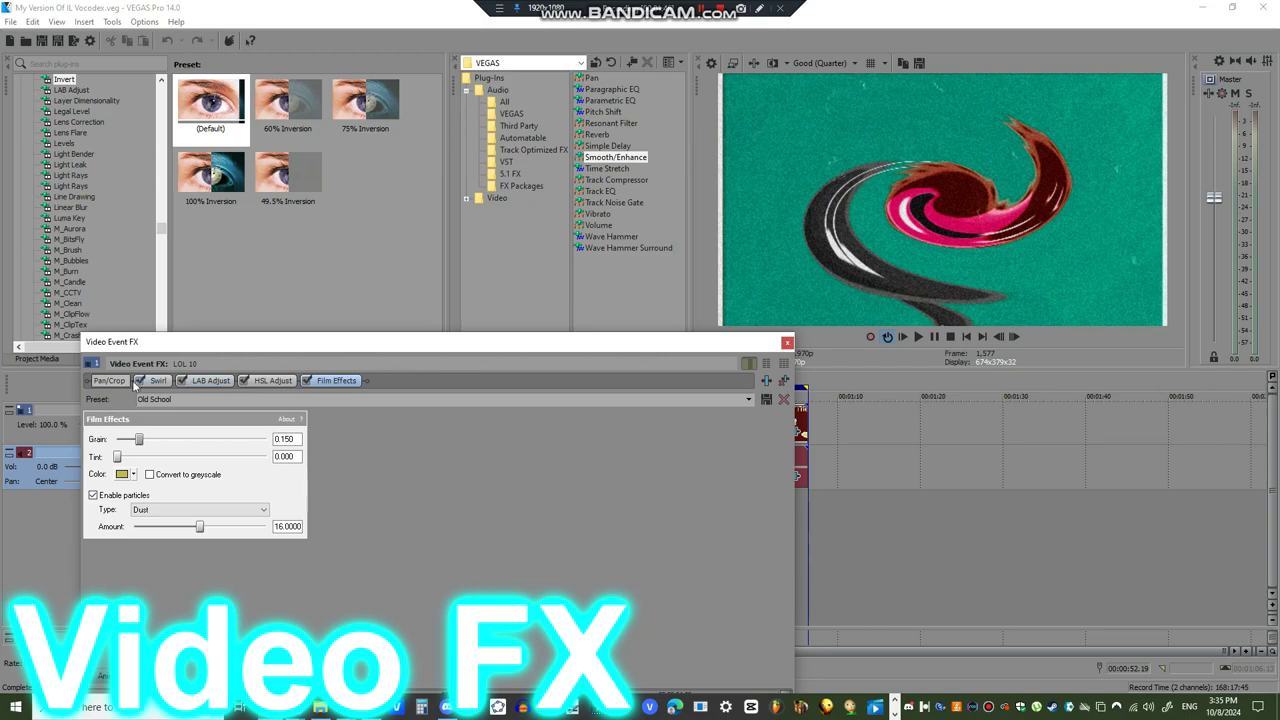
left_click(159, 384)
left_click_drag(568, 342, 541, 219)
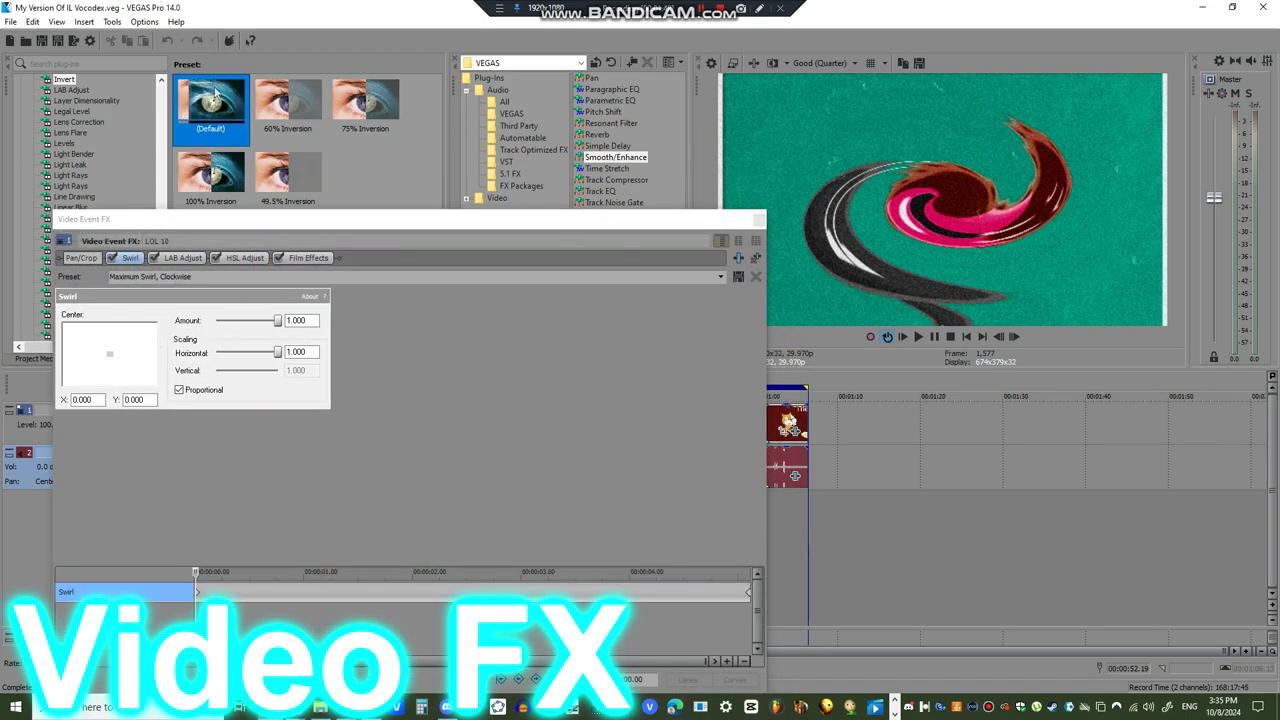
left_click(749, 592)
left_click(176, 258)
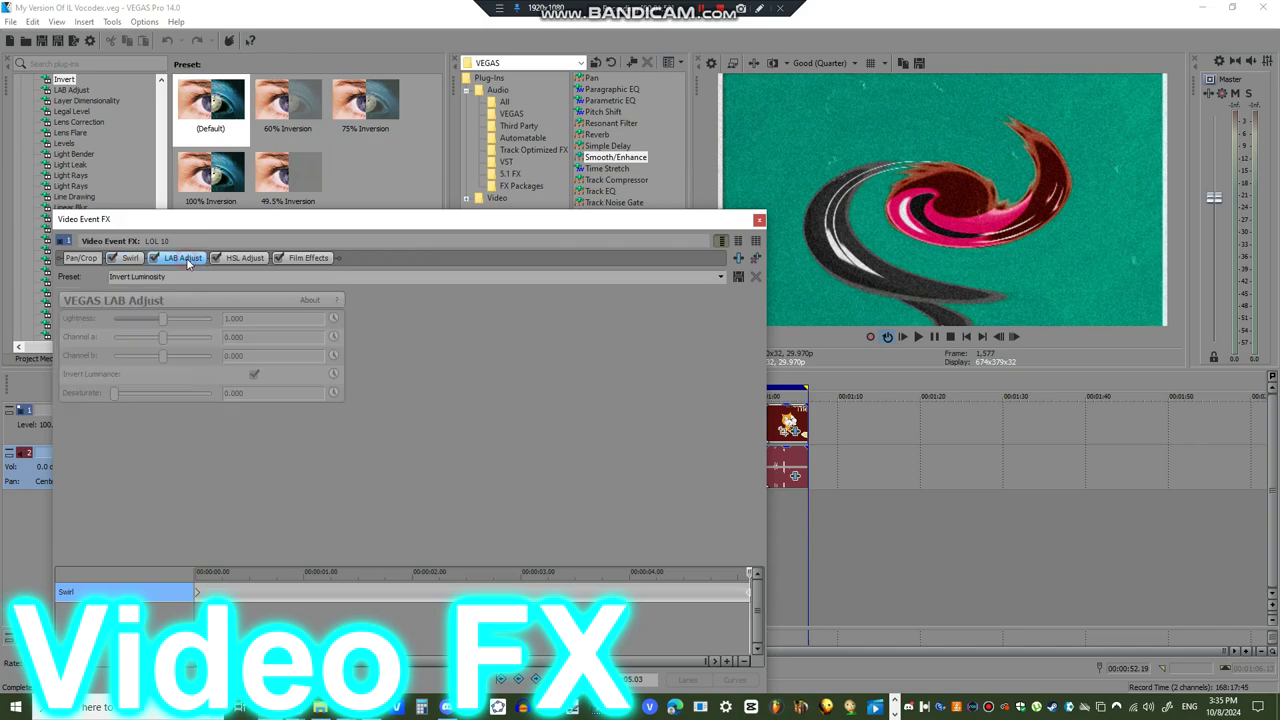
left_click(245, 257)
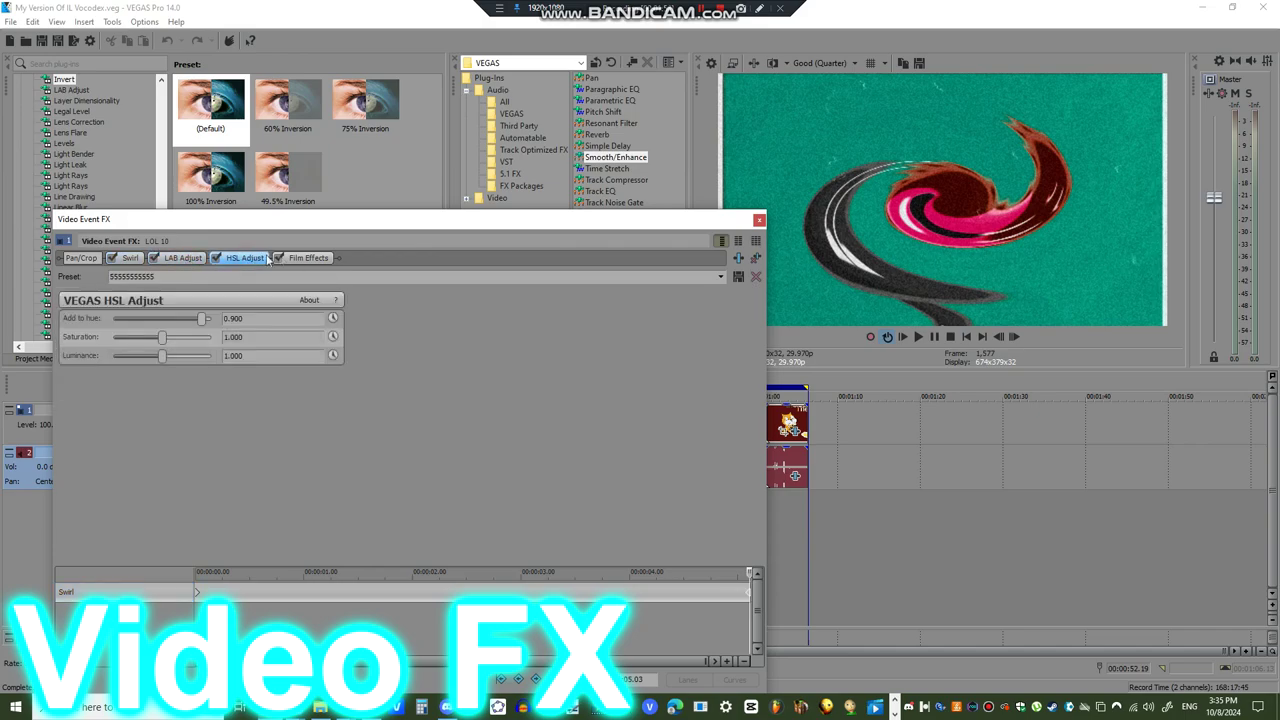
left_click(313, 258)
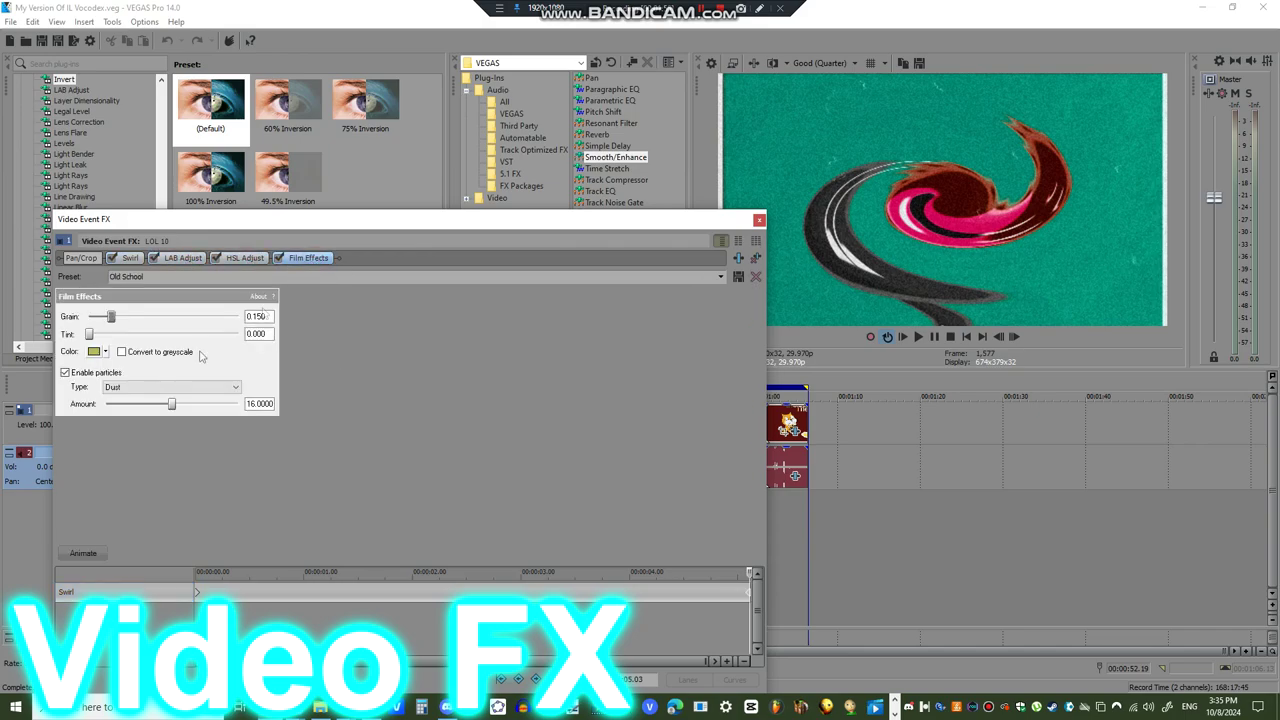
Check the Film Effects amounts for the Flicker, Hair, Jitter and Scratches particle types of the eleventh video event and close its effects
left_click(140, 387)
left_click(136, 404)
left_click(150, 387)
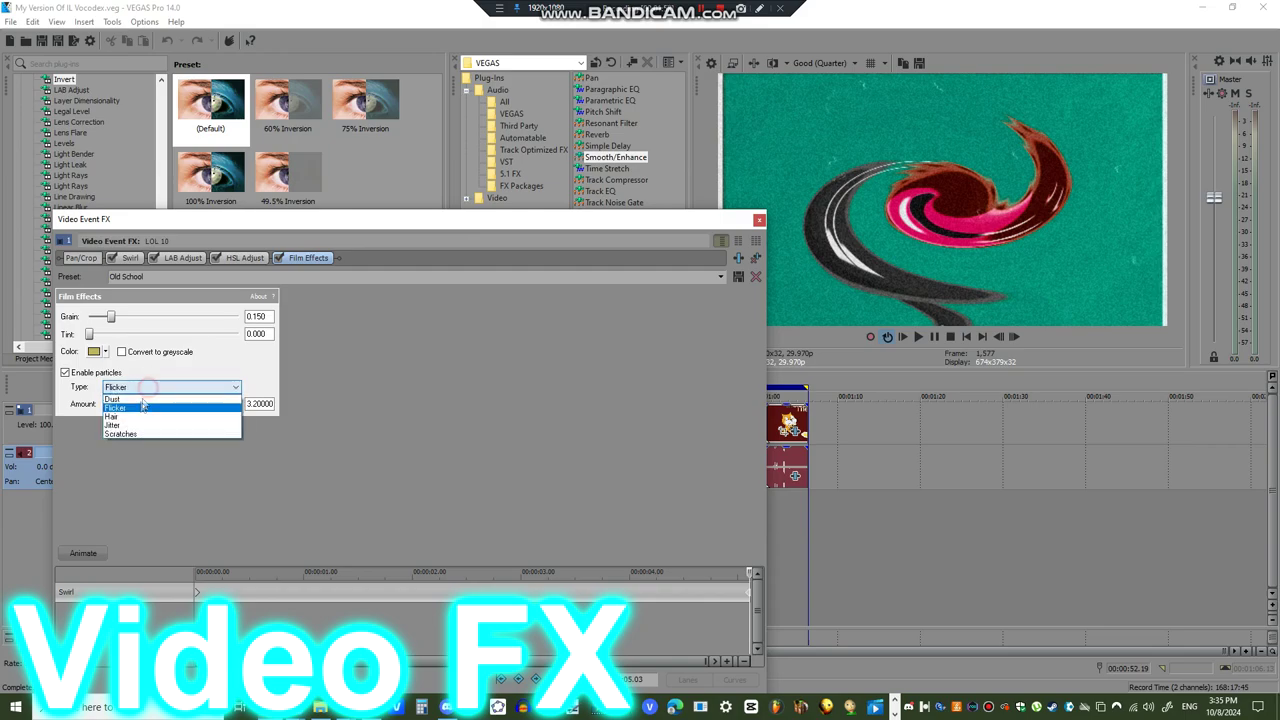
left_click(145, 418)
left_click(153, 387)
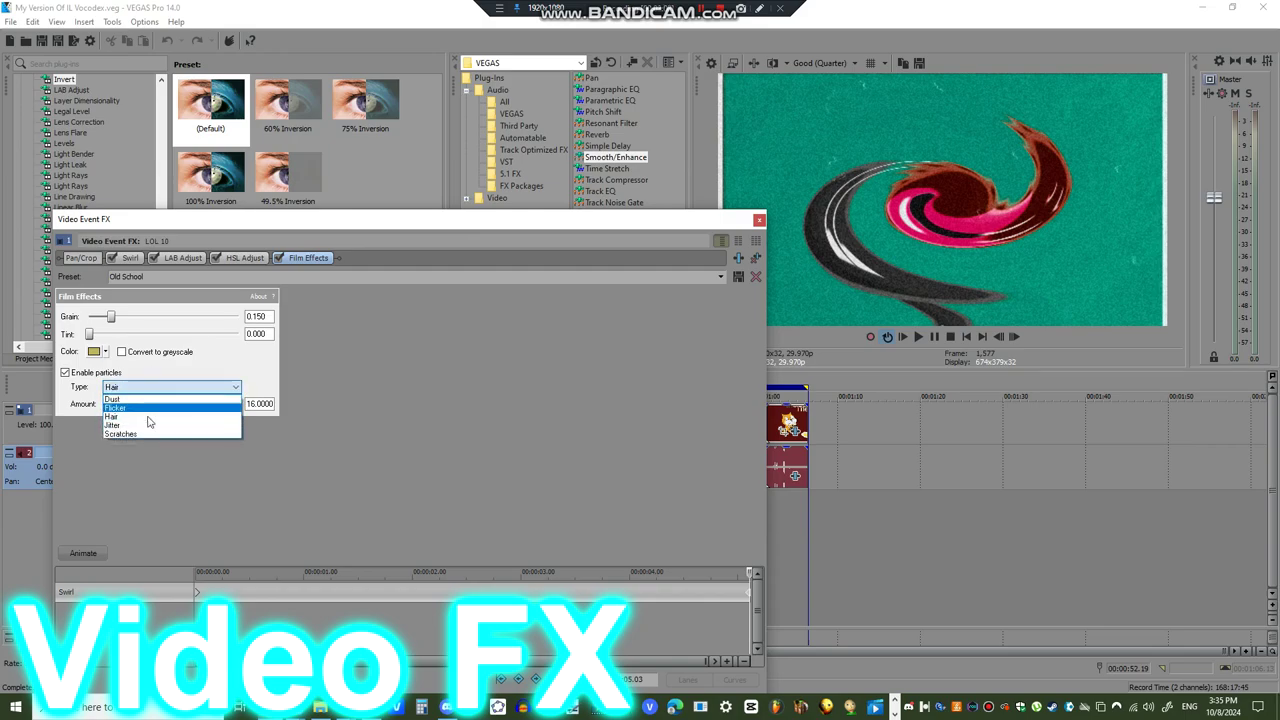
left_click(166, 431)
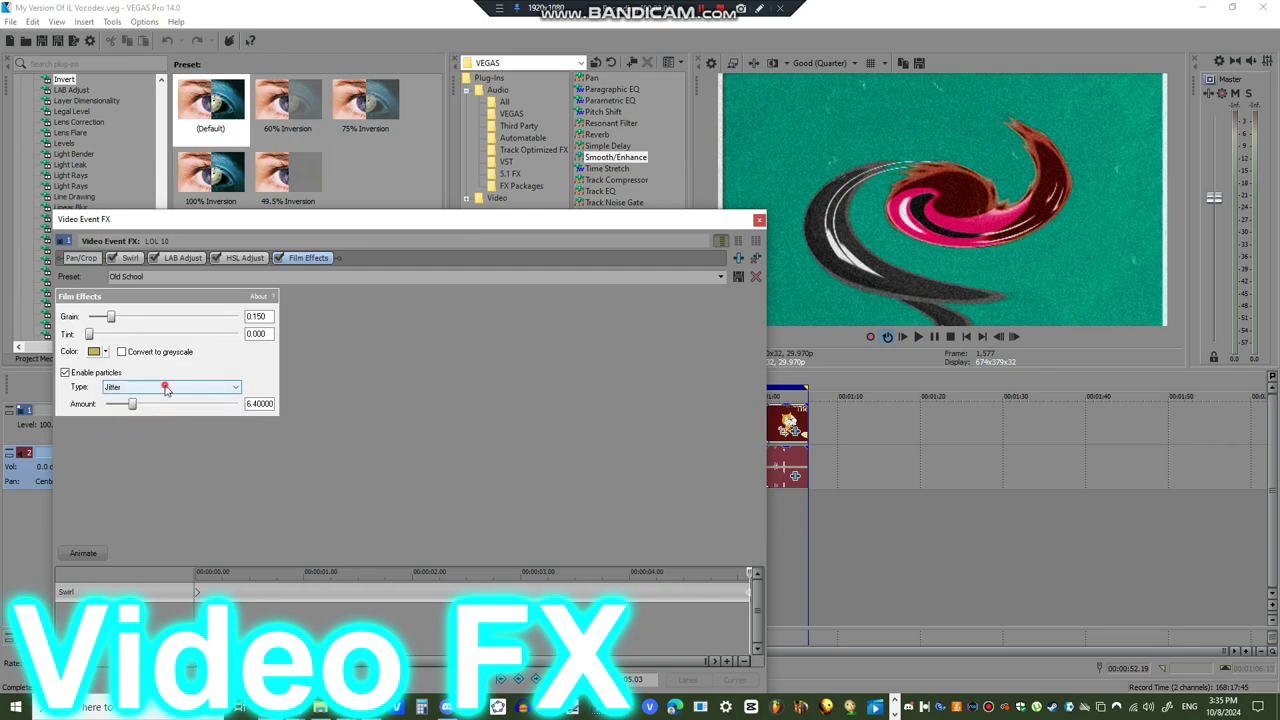
left_click(166, 387)
left_click(166, 442)
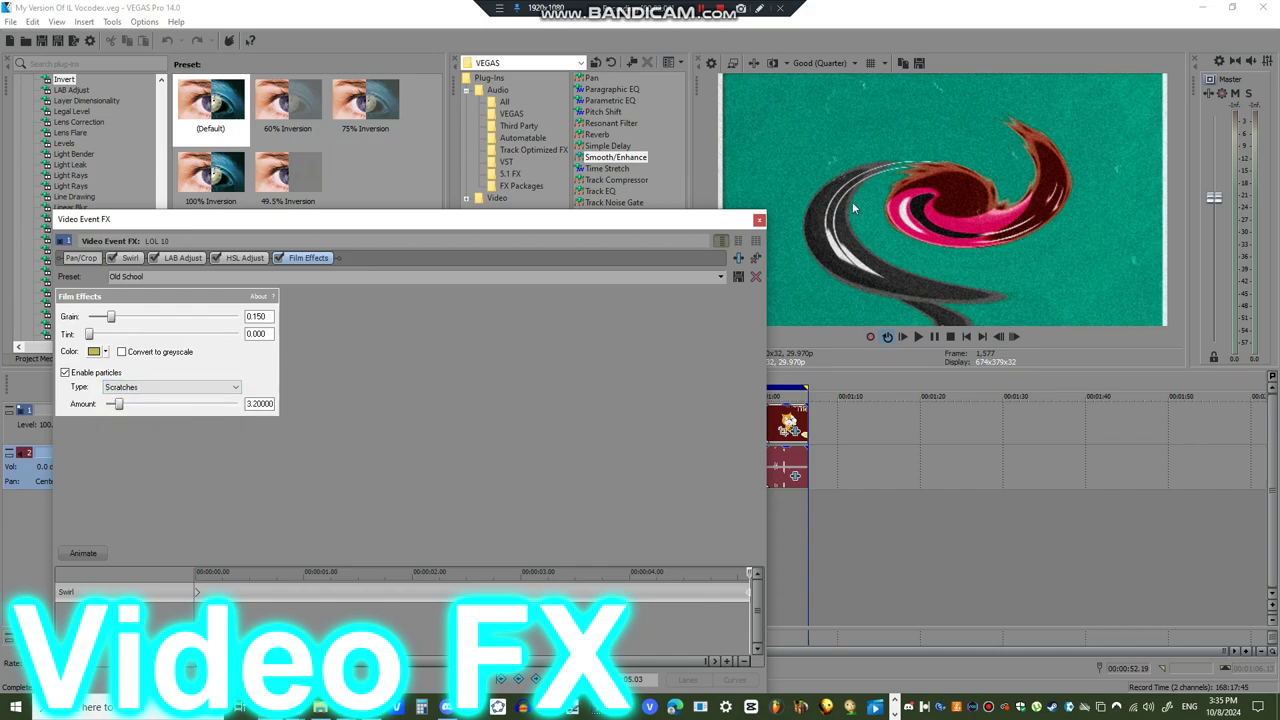
left_click(759, 220)
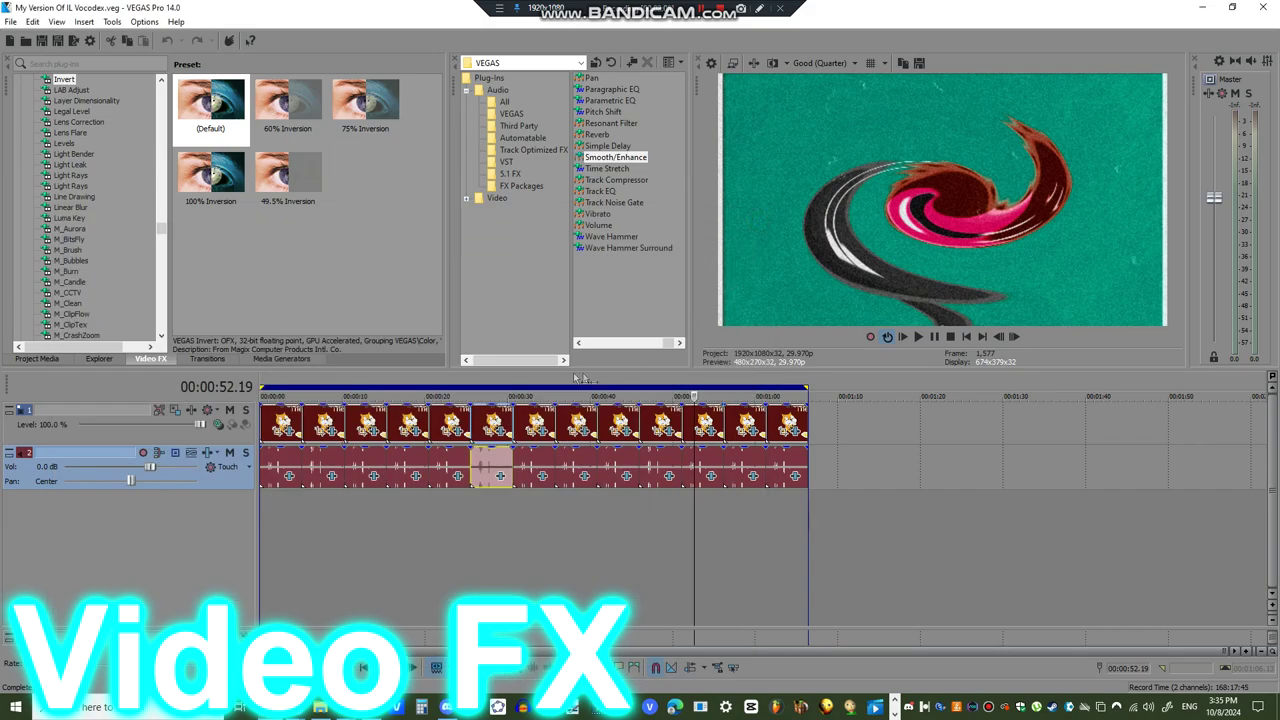
Step through the Gradient Map colour stops of the twelfth video event and close its effects
left_click(739, 394)
left_click(750, 422)
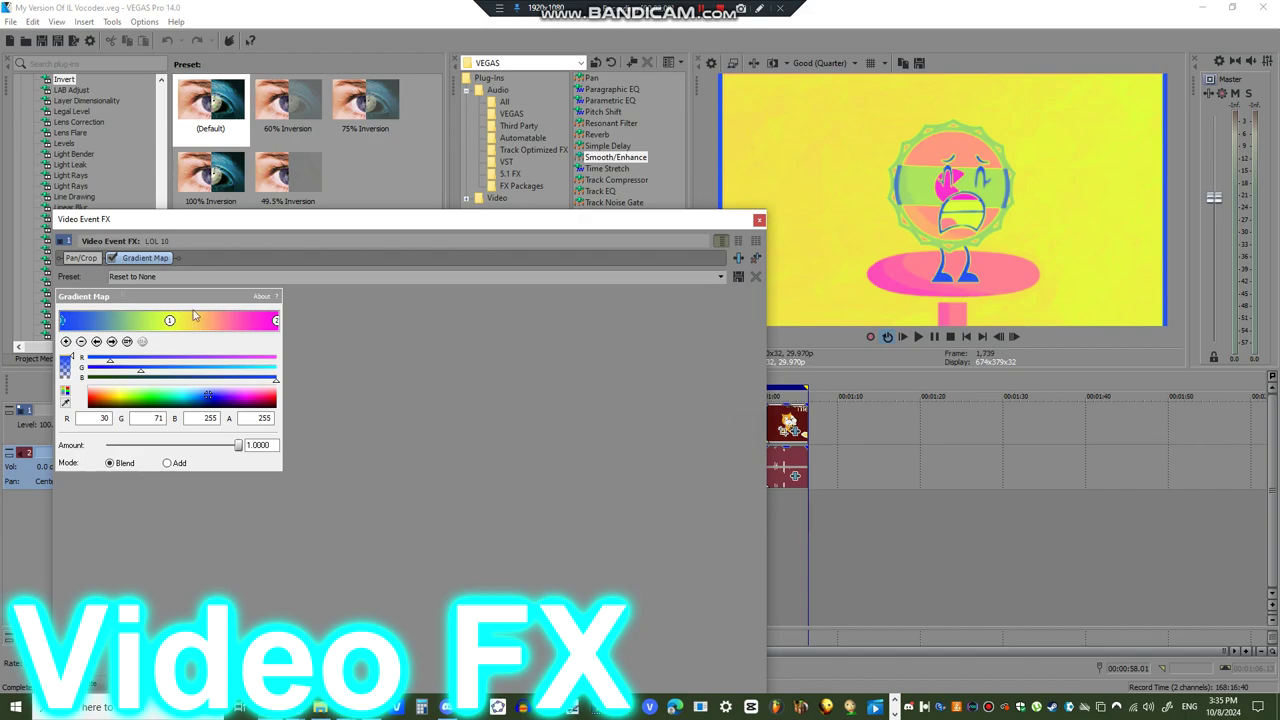
left_click(112, 342)
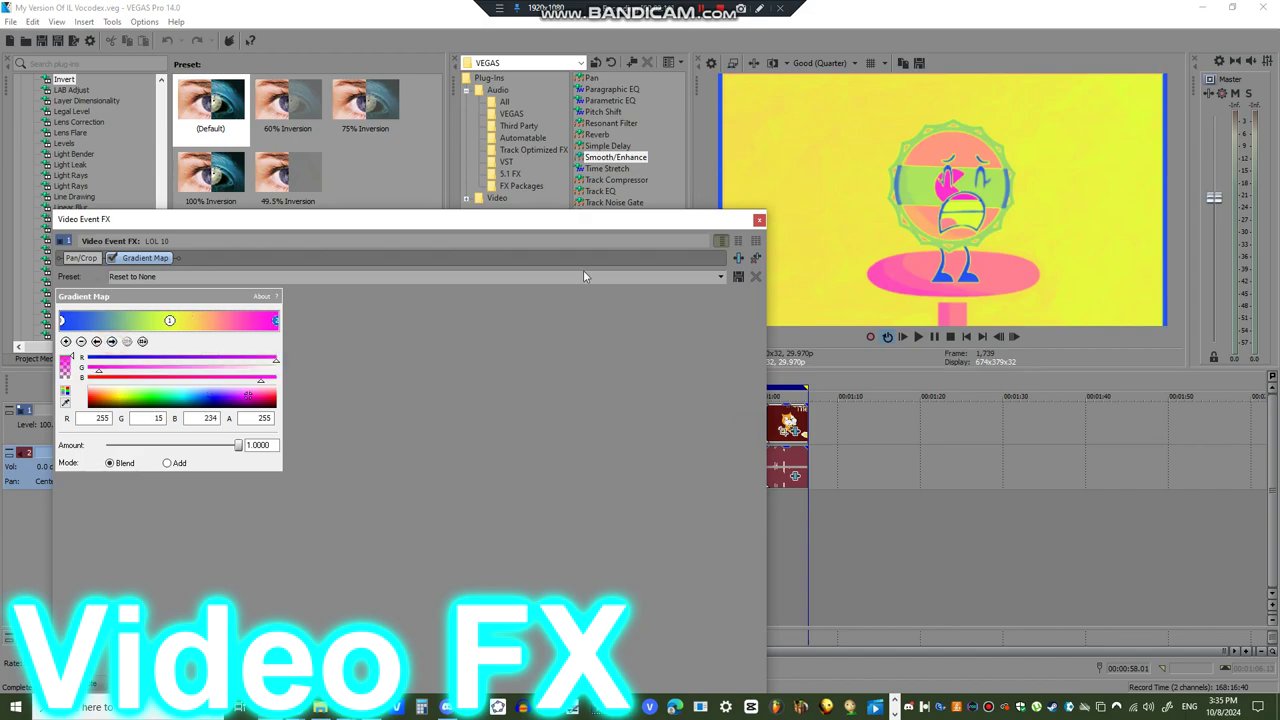
left_click(759, 221)
Examine the Gradient Map colour stops of the last video event and preview its frame at 00:01:03.11
left_click(797, 433)
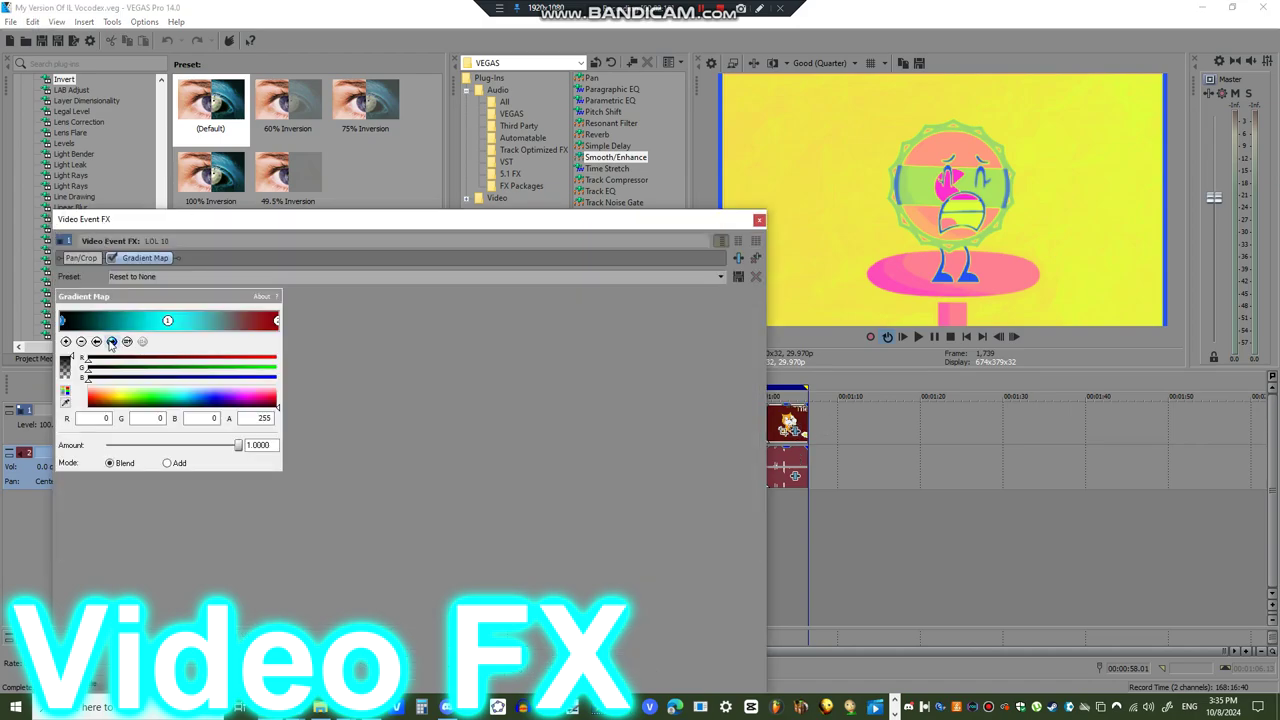
left_click(111, 341)
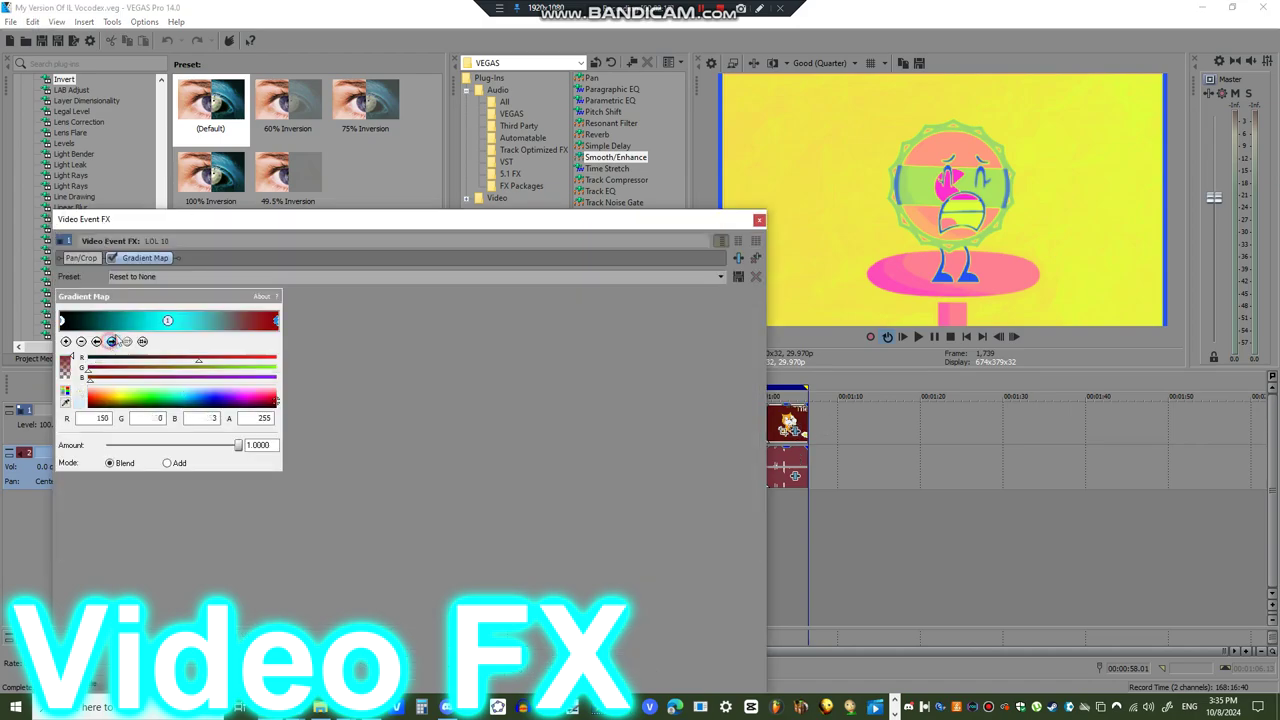
left_click(759, 219)
left_click(784, 383)
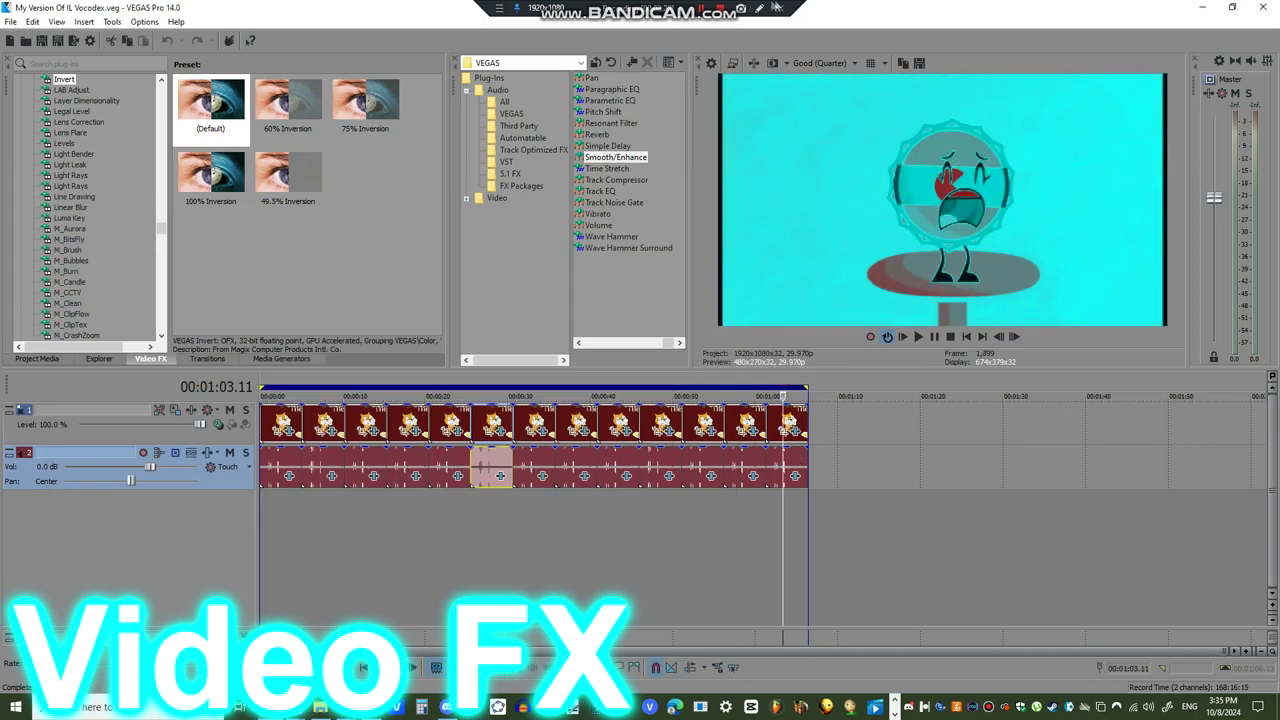